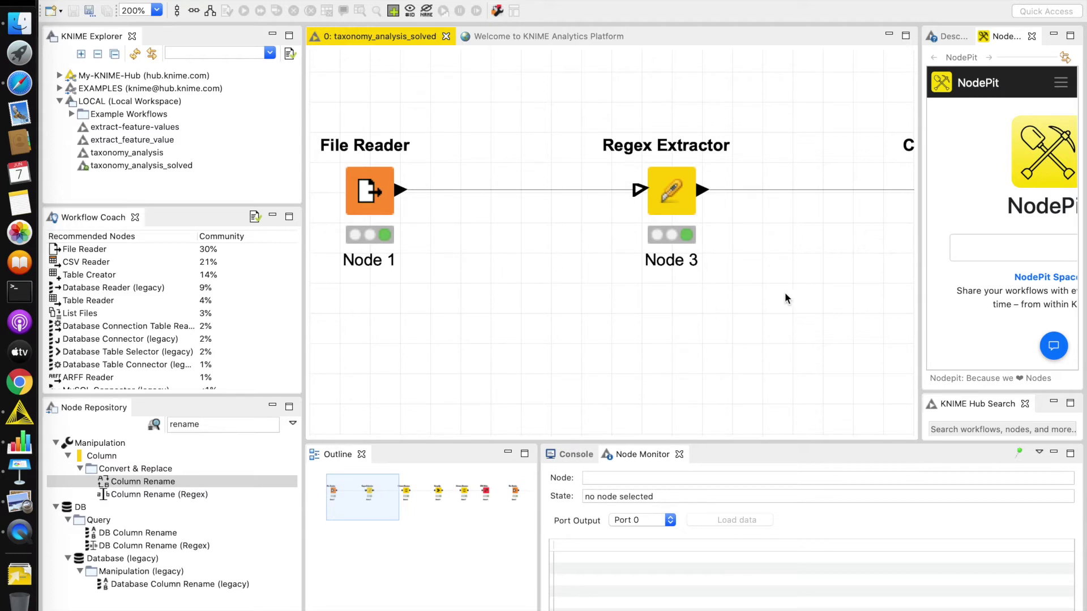
Step: Review the node chain of the solved taxonomy workflow from the File Reader through to the CSV Writer
scroll(785, 296, right, 10)
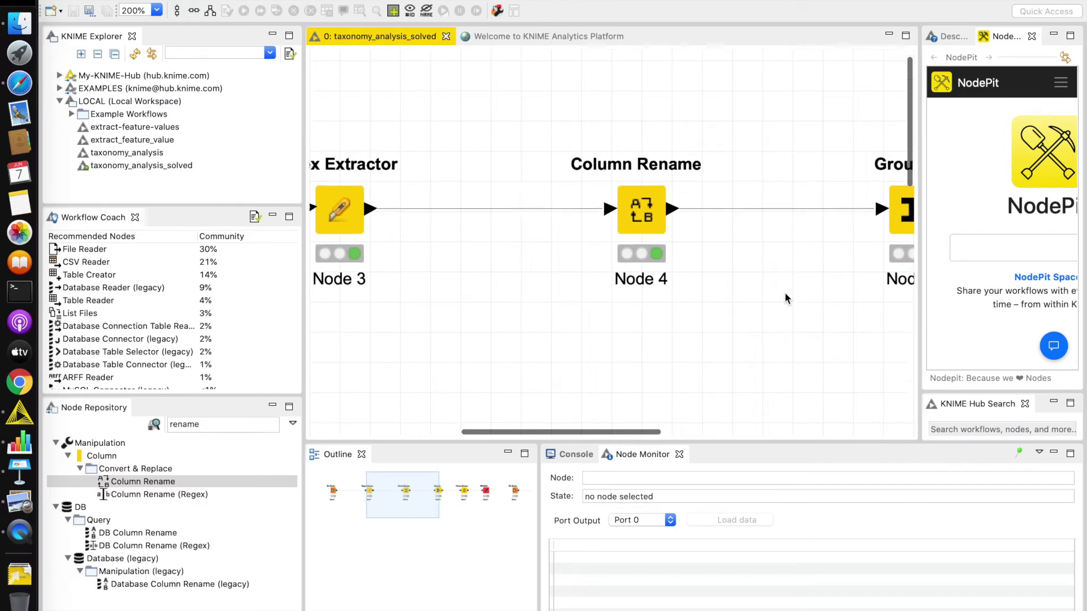
scroll(785, 297, right, 5)
scroll(785, 297, right, 5)
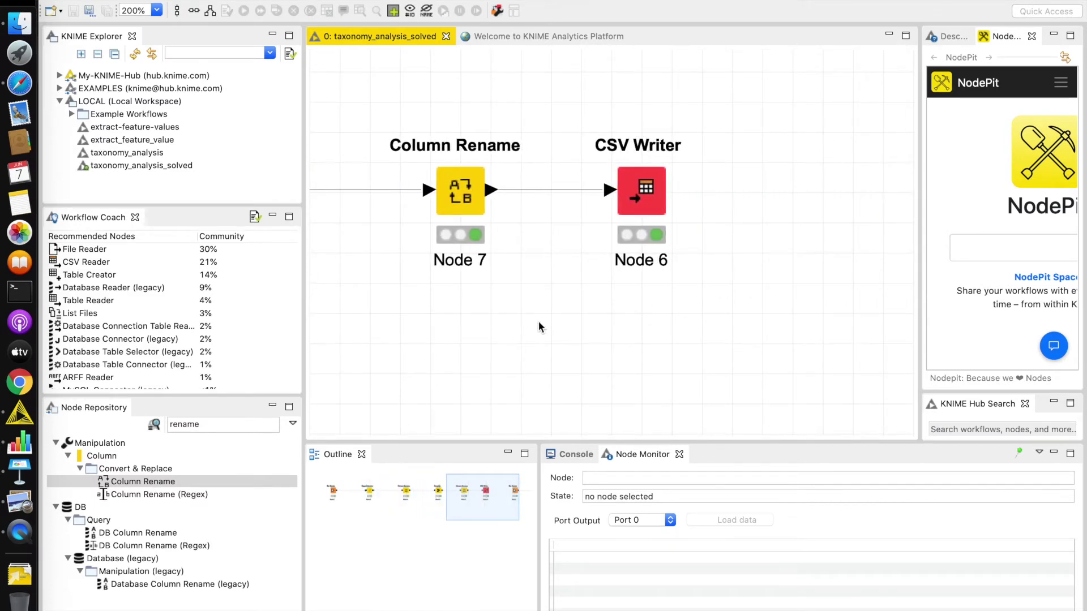
scroll(539, 321, left, 10)
scroll(538, 323, left, 10)
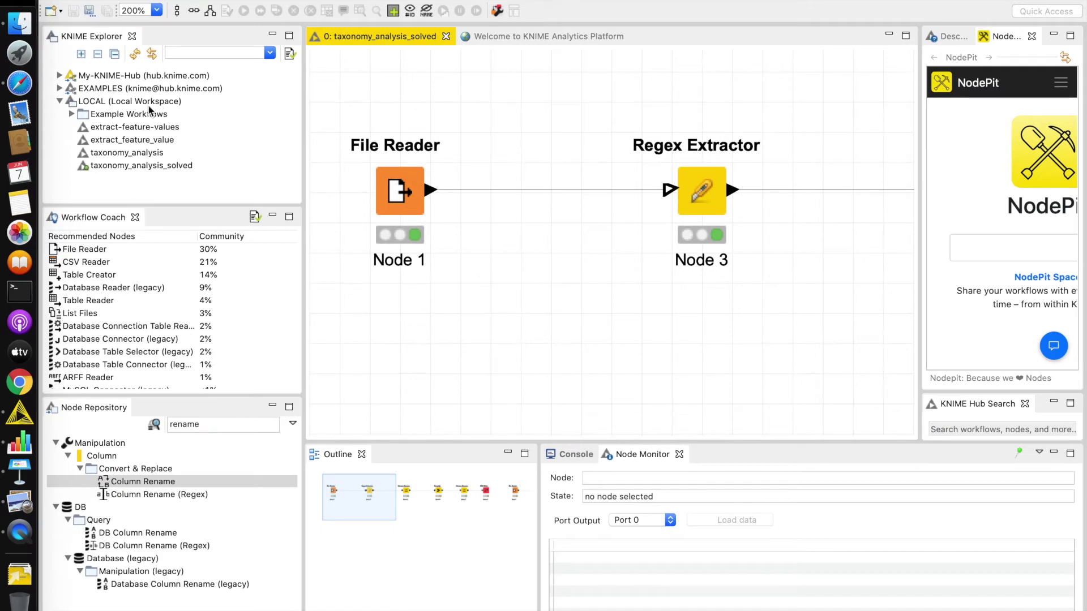
Step: Create a new KNIME workflow named taxonomy_learn in the LOCAL workspace
click(50, 11)
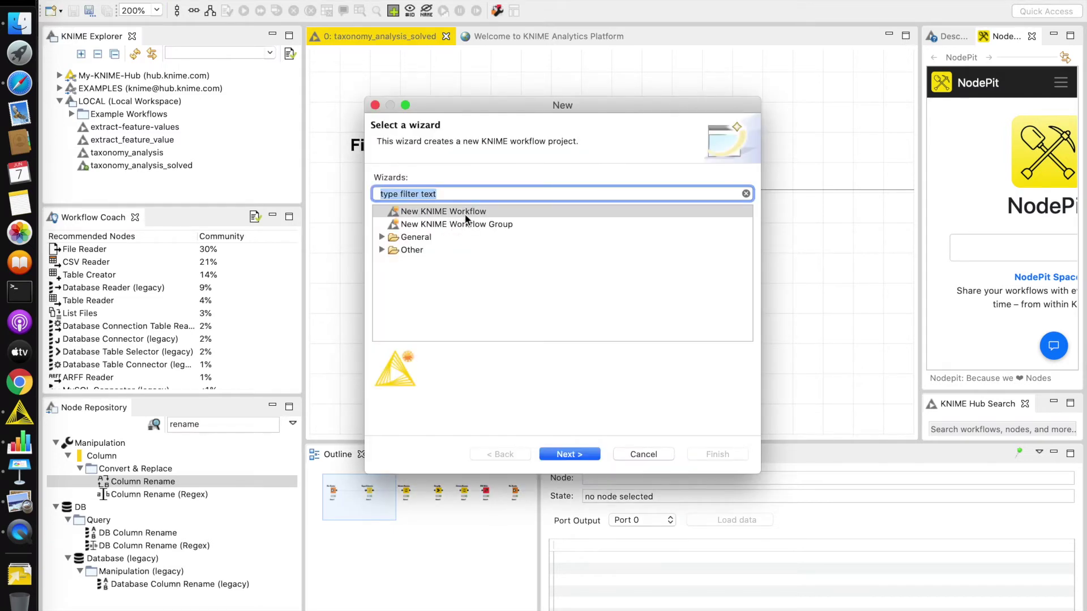
click(466, 215)
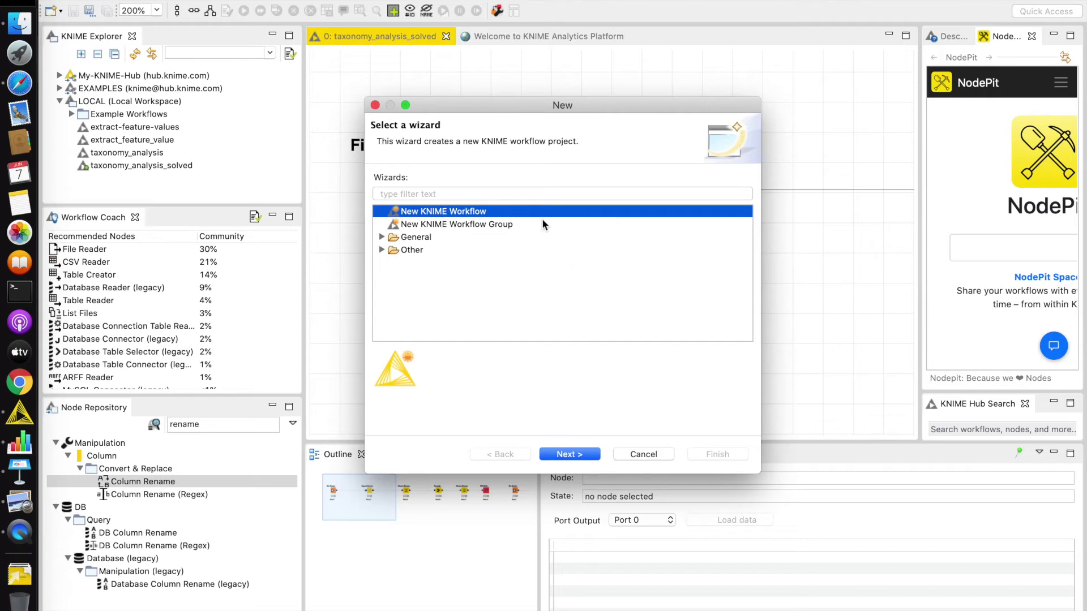
click(589, 459)
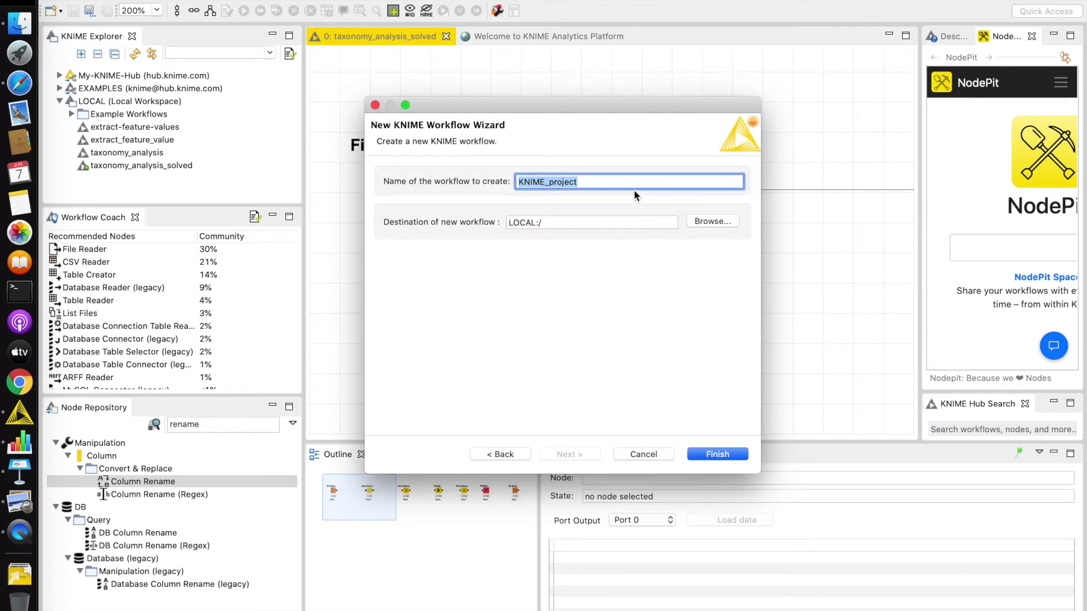
text(ta)
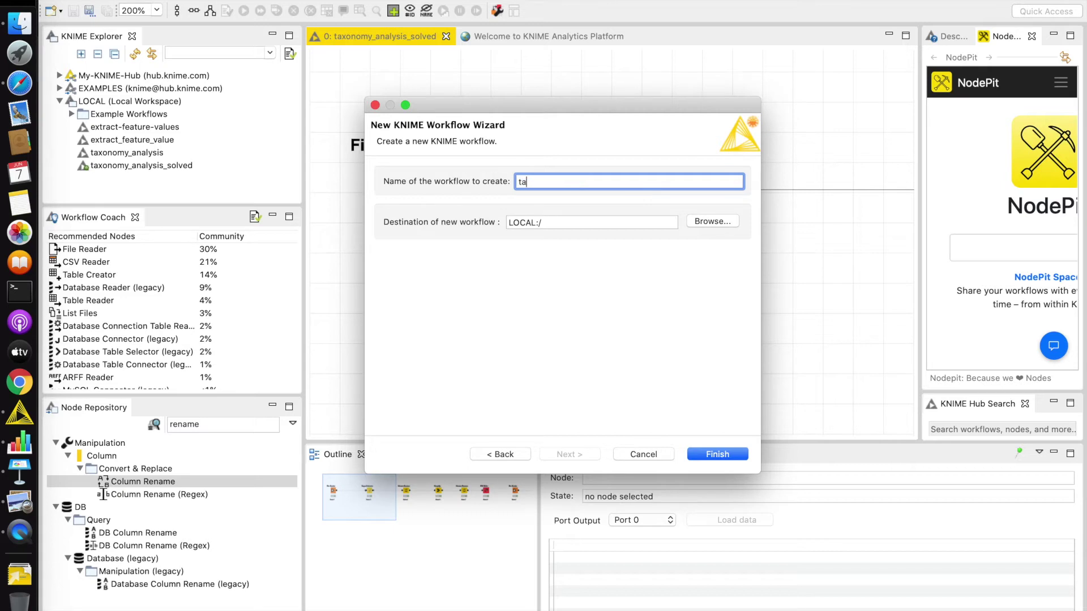
text(xonomy_learn)
click(739, 457)
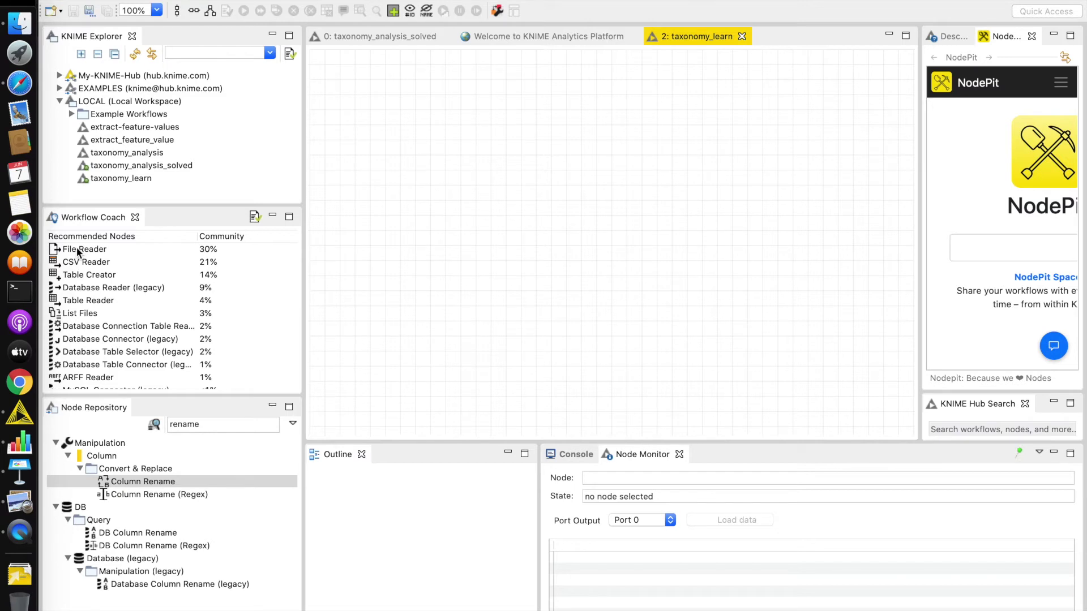
Step: Add a File Reader node to the empty workflow and set the canvas zoom to 150%
drag(78, 252, 427, 158)
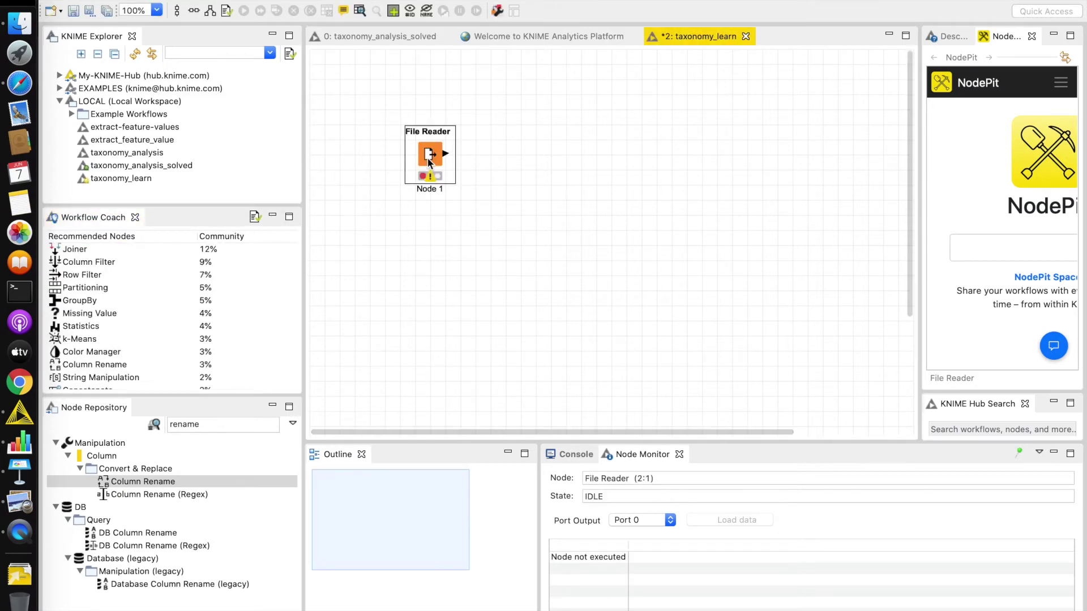
click(157, 10)
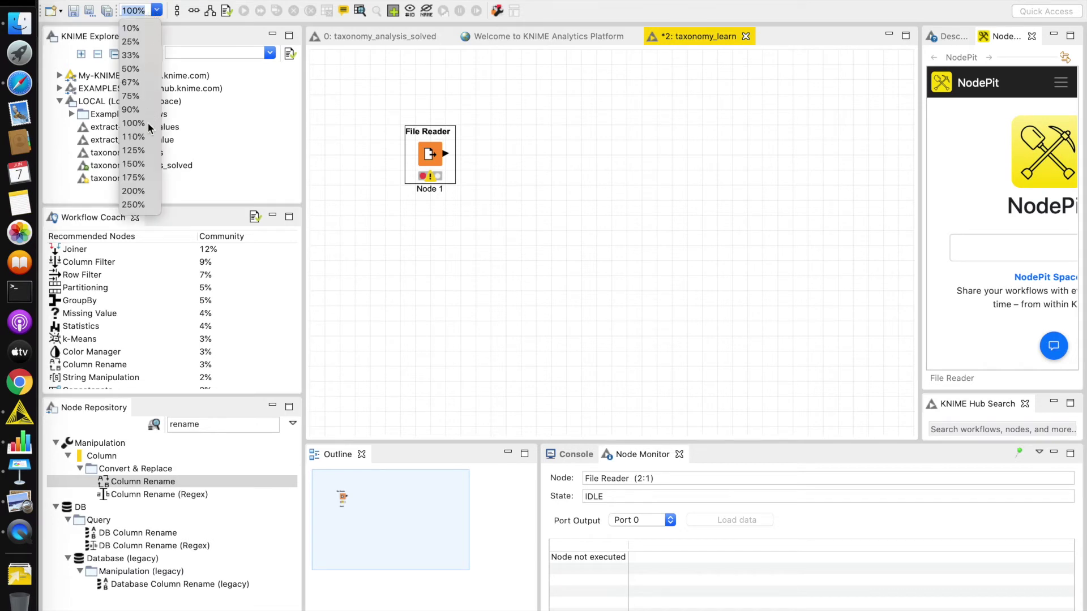
click(142, 162)
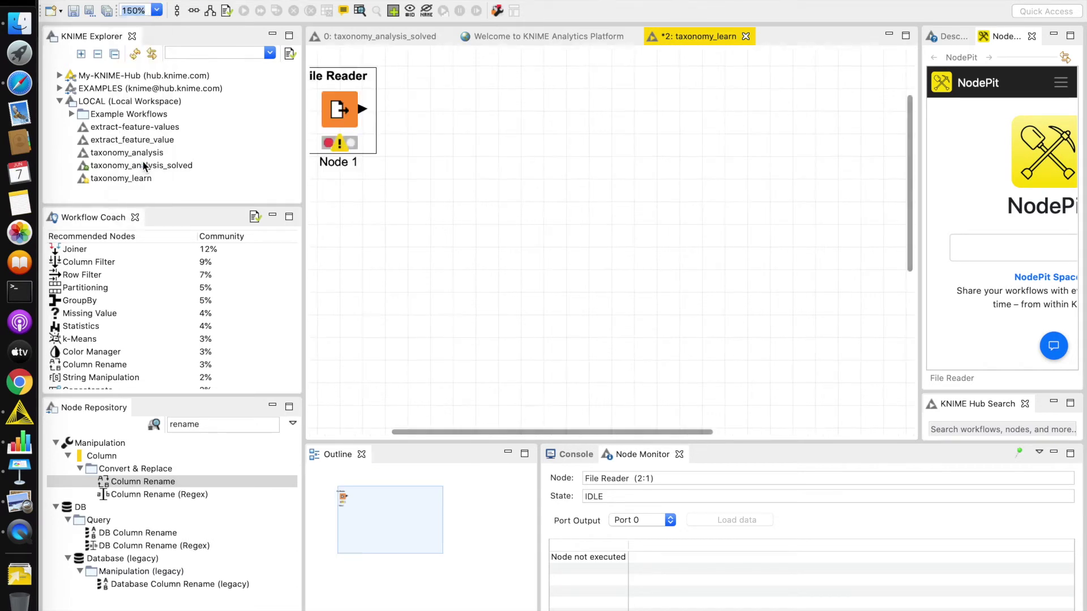
scroll(529, 244, up, 2)
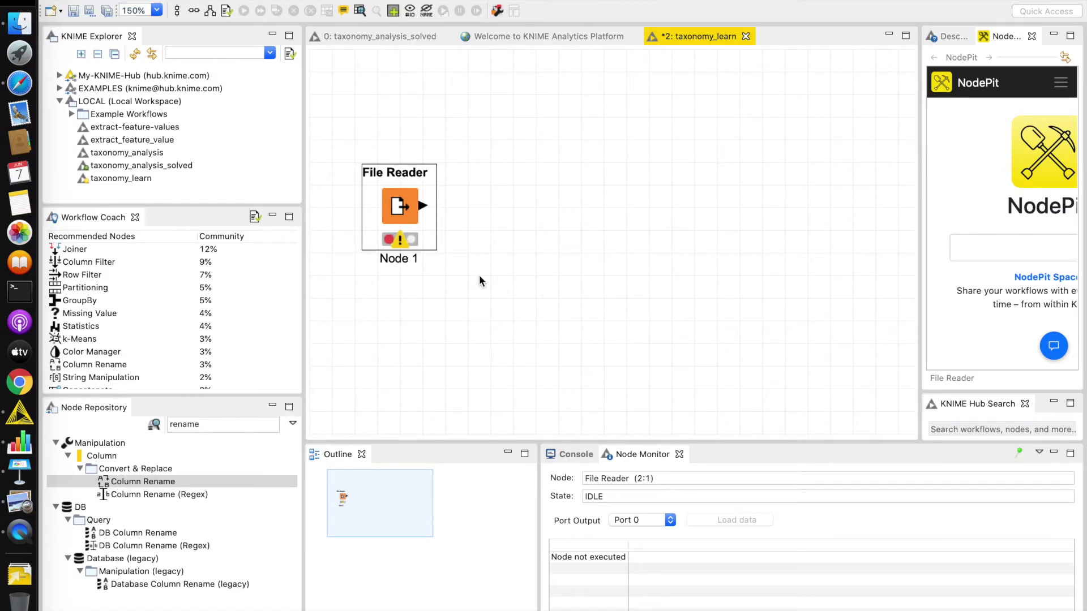
Step: Configure the File Reader to read Taxonomy_2.csv from the Work/KNIME-Tutorial folder, keeping the detected settings
right_click(406, 205)
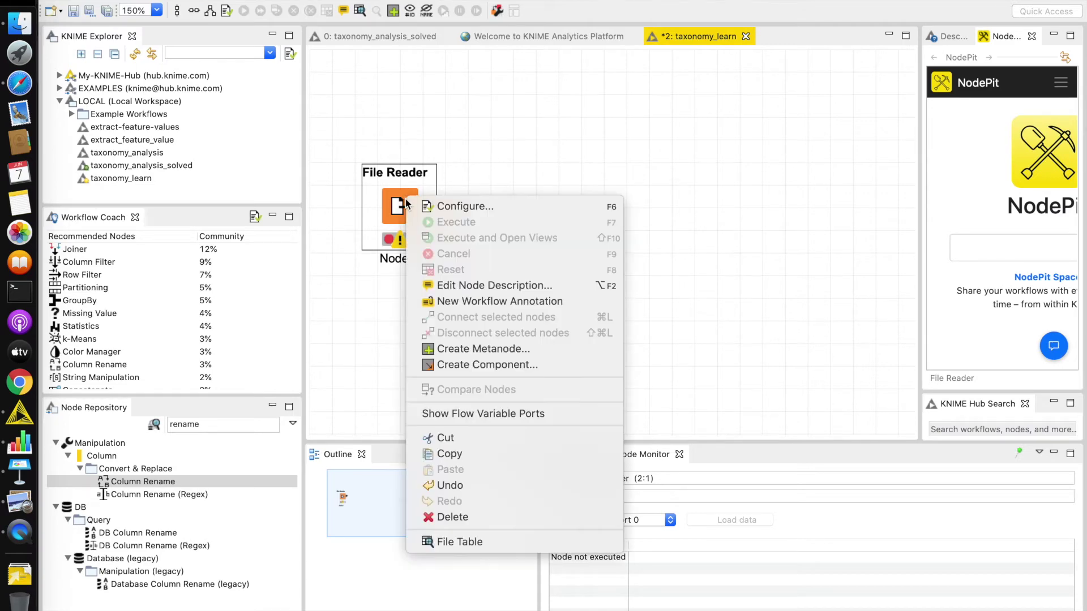
click(439, 206)
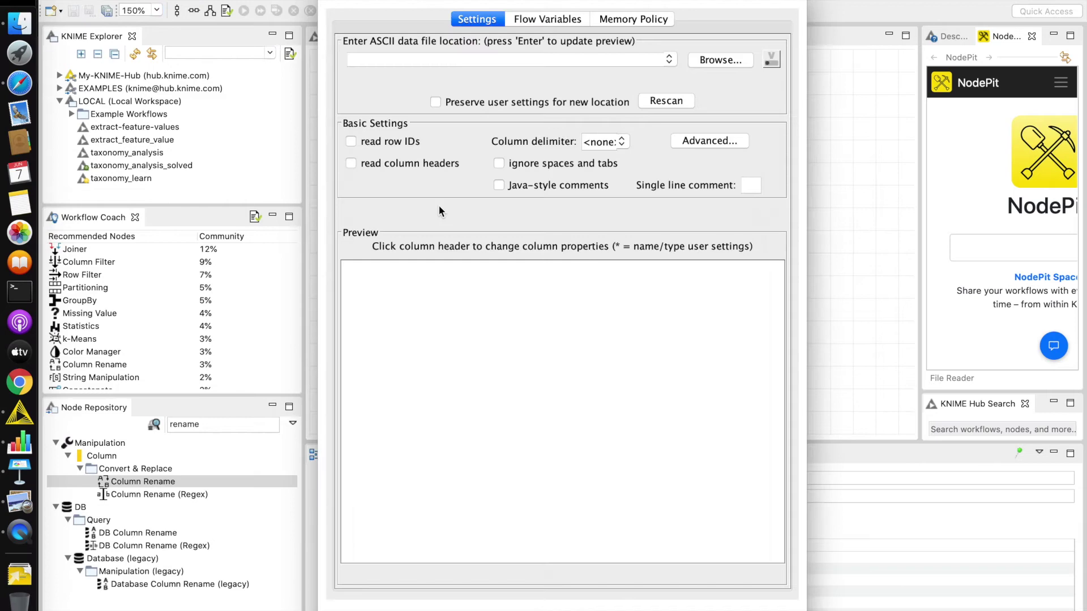
click(736, 63)
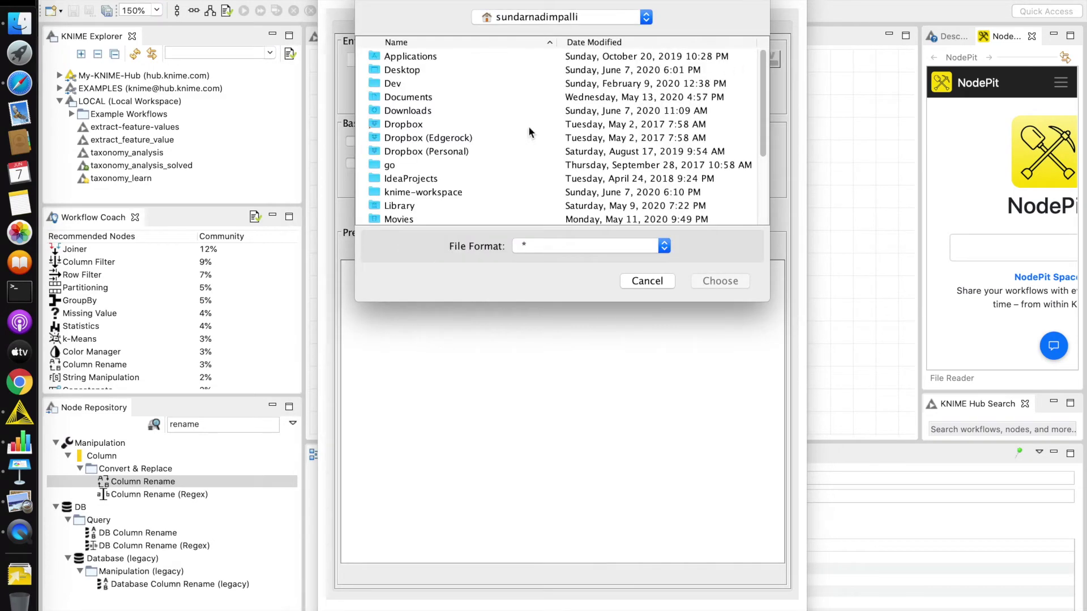
scroll(439, 180, down, 4)
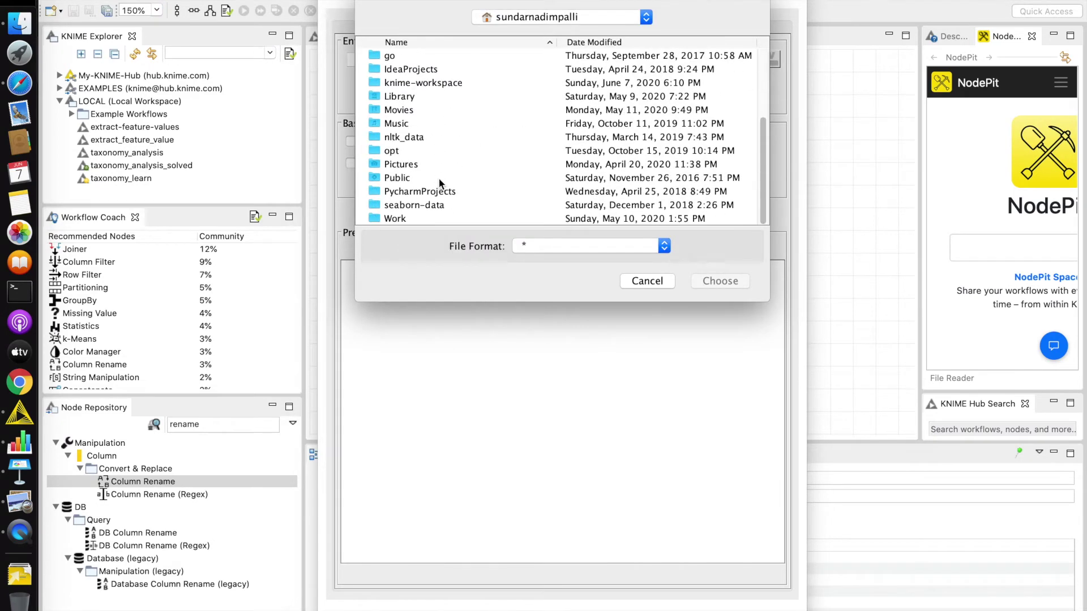
double_click(395, 219)
double_click(434, 55)
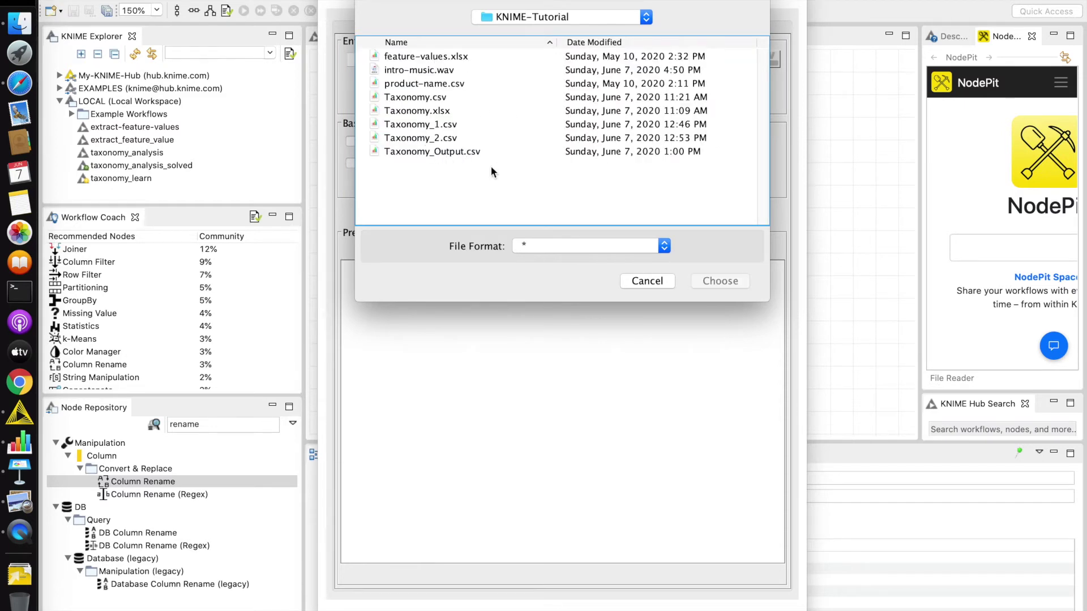
click(422, 140)
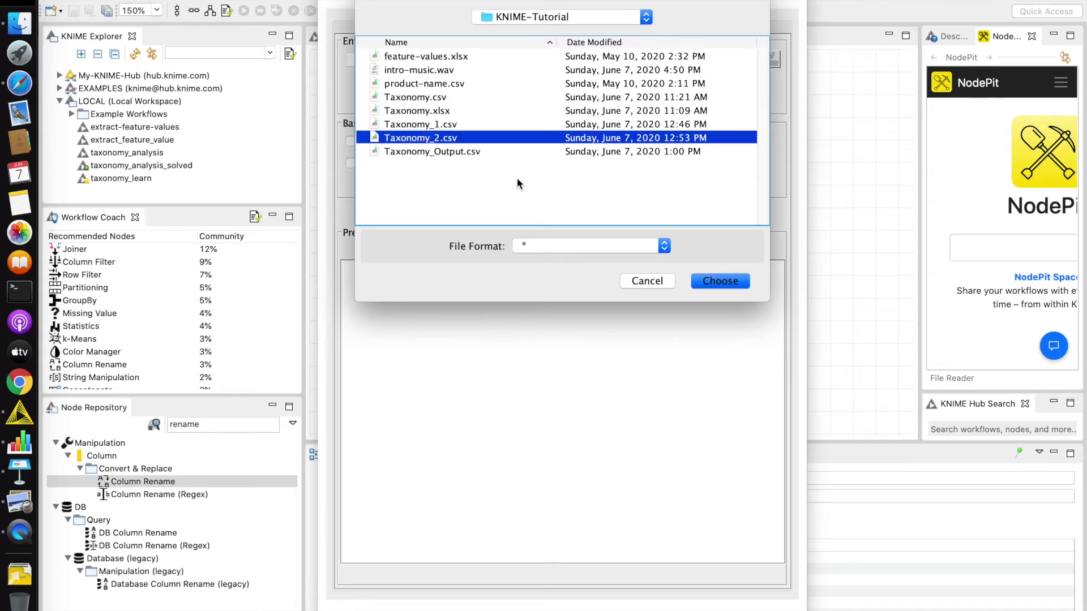
click(723, 285)
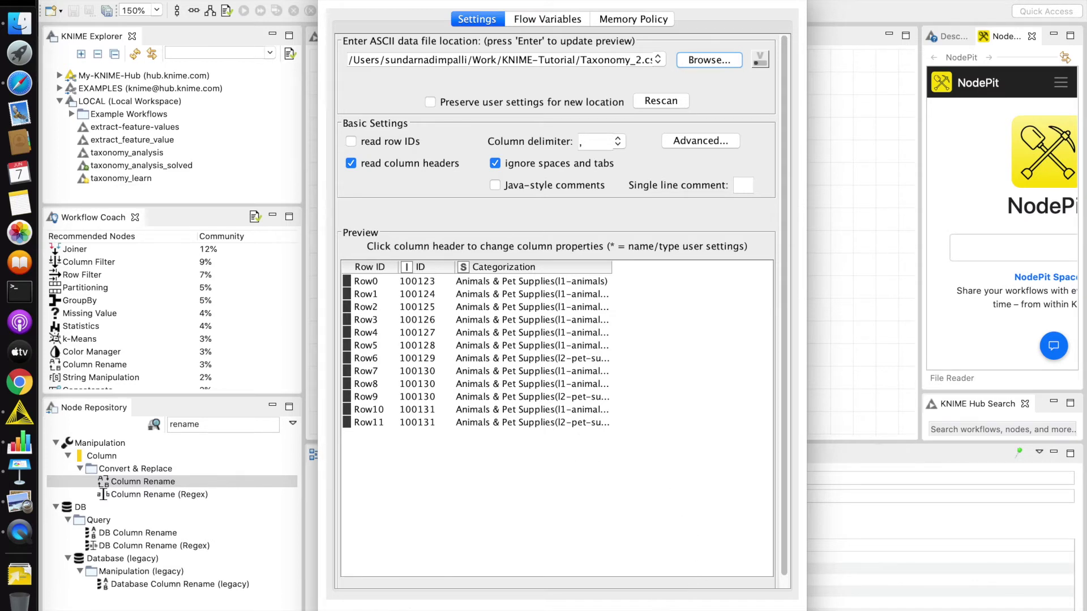
key(Return)
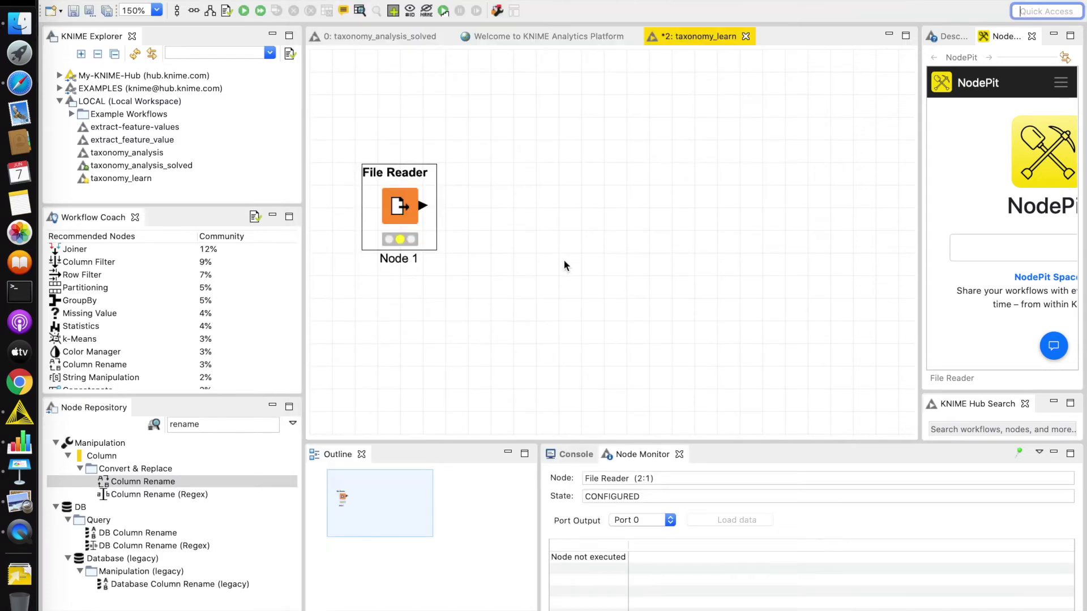
Step: Execute the File Reader and widen the ID and Categorization columns of its output table to examine the rows
right_click(406, 207)
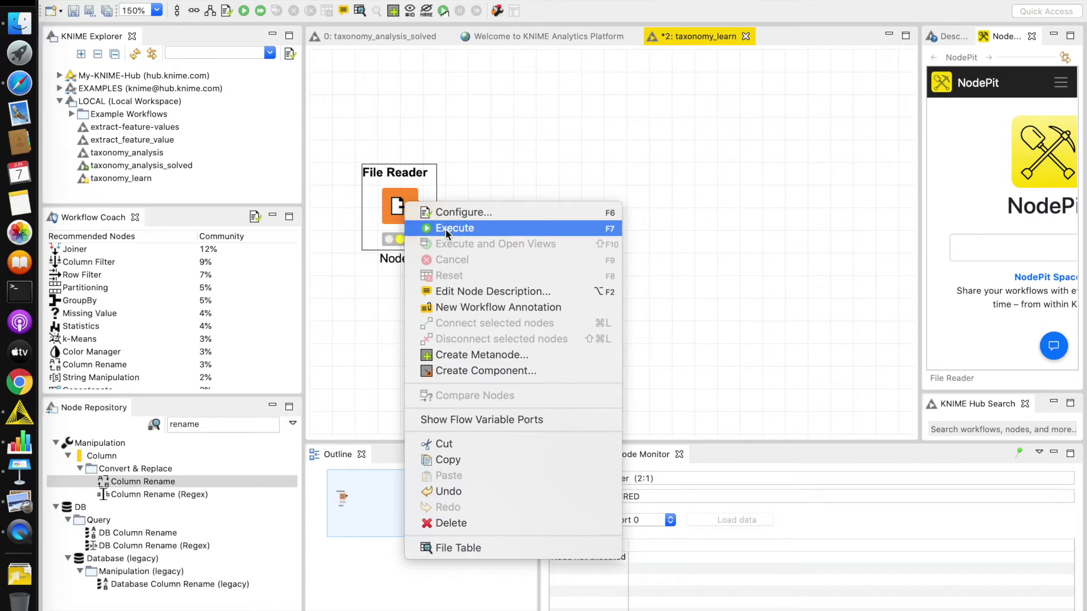
click(476, 228)
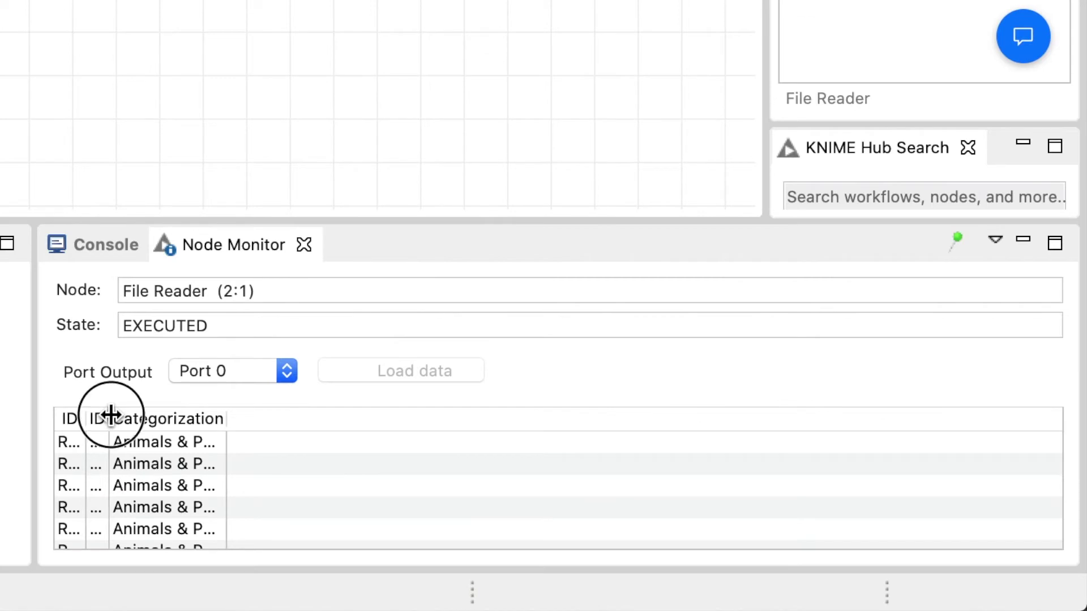
drag(577, 542, 624, 544)
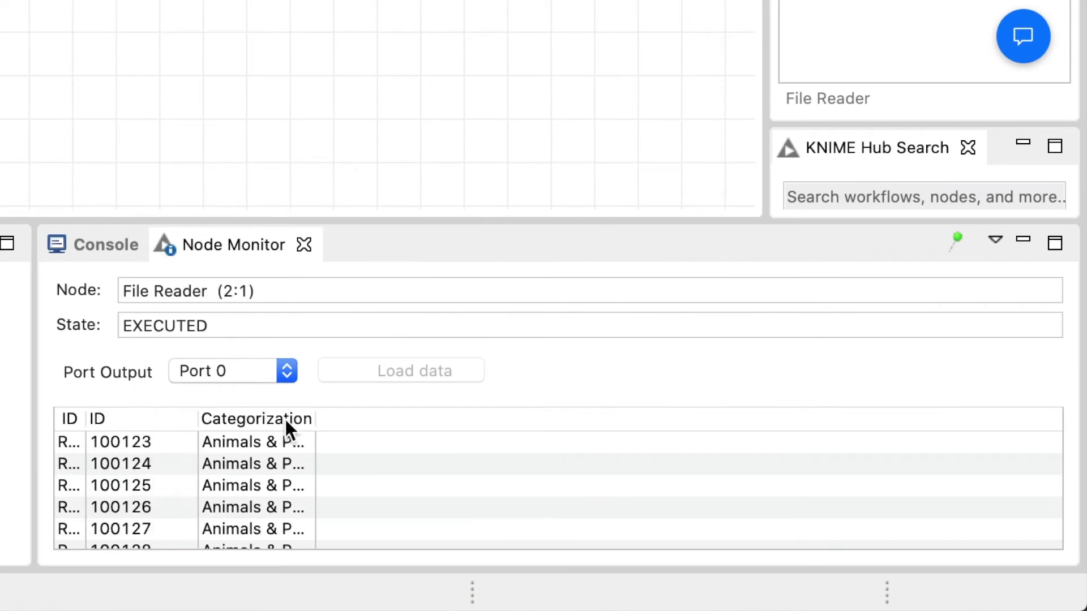
drag(315, 418, 394, 417)
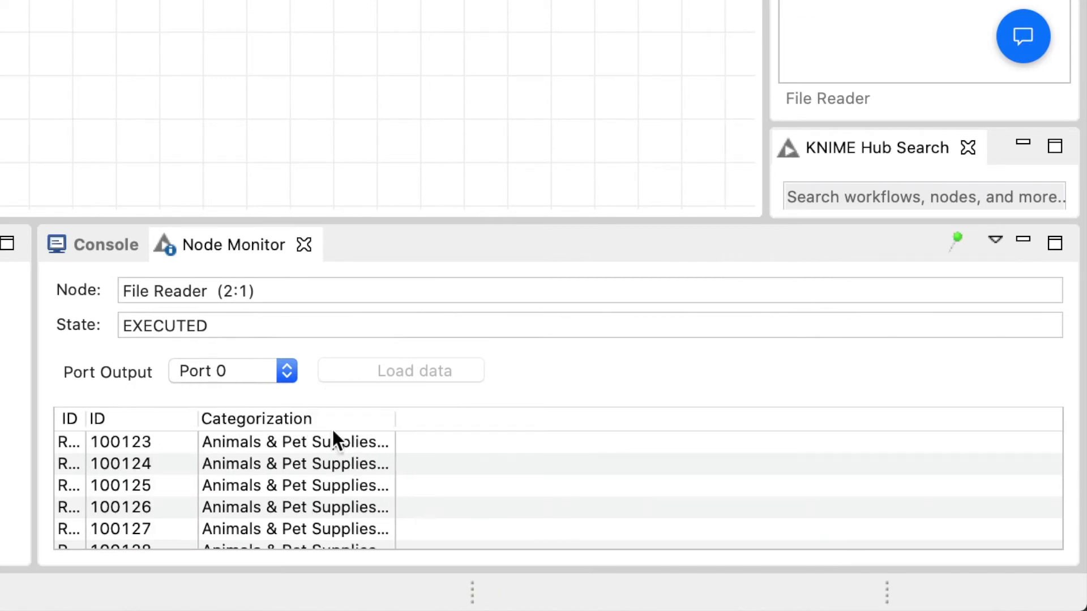
scroll(141, 479, down, 1)
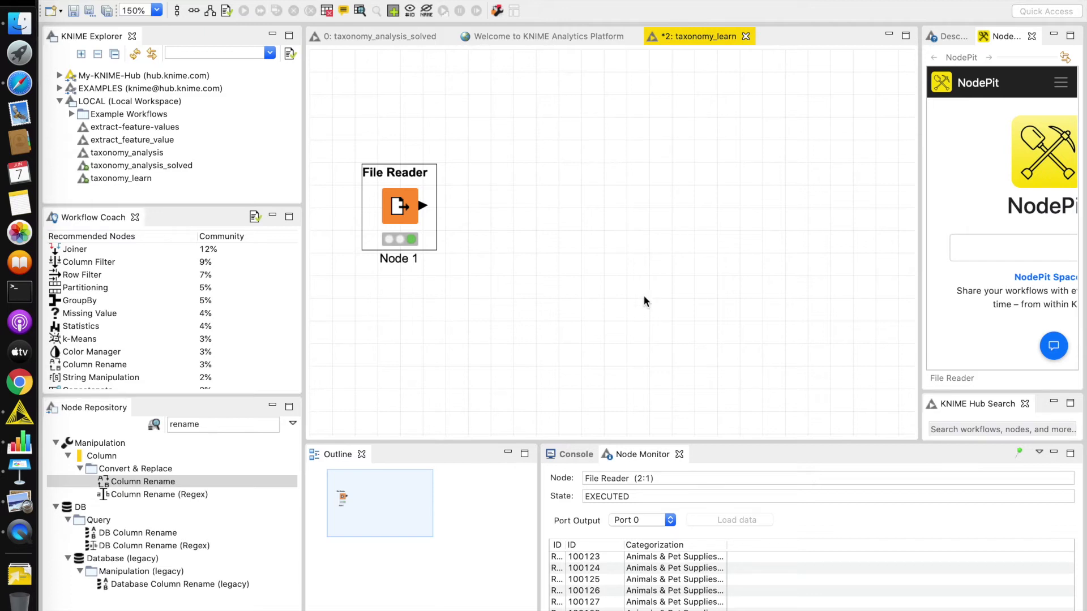
Step: Search the node repository for regex, add a Regex Extractor beside the File Reader, and connect the File Reader's output to it
click(223, 423)
key(BackSpace)
key(BackSpace)
key(BackSpace)
key(BackSpace)
key(BackSpace)
key(BackSpace)
text(regex)
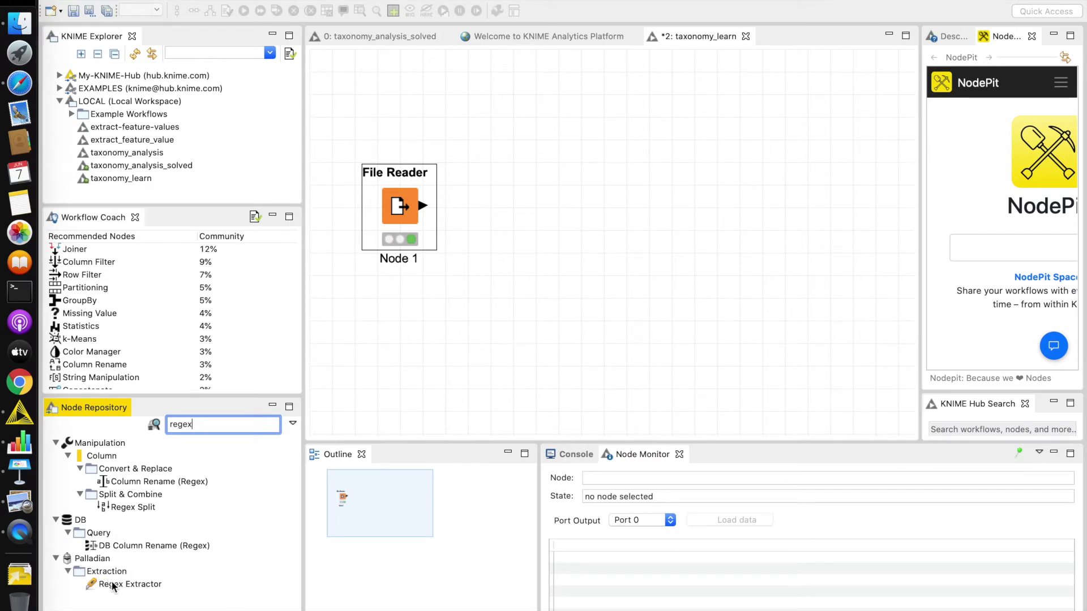
drag(113, 586, 570, 204)
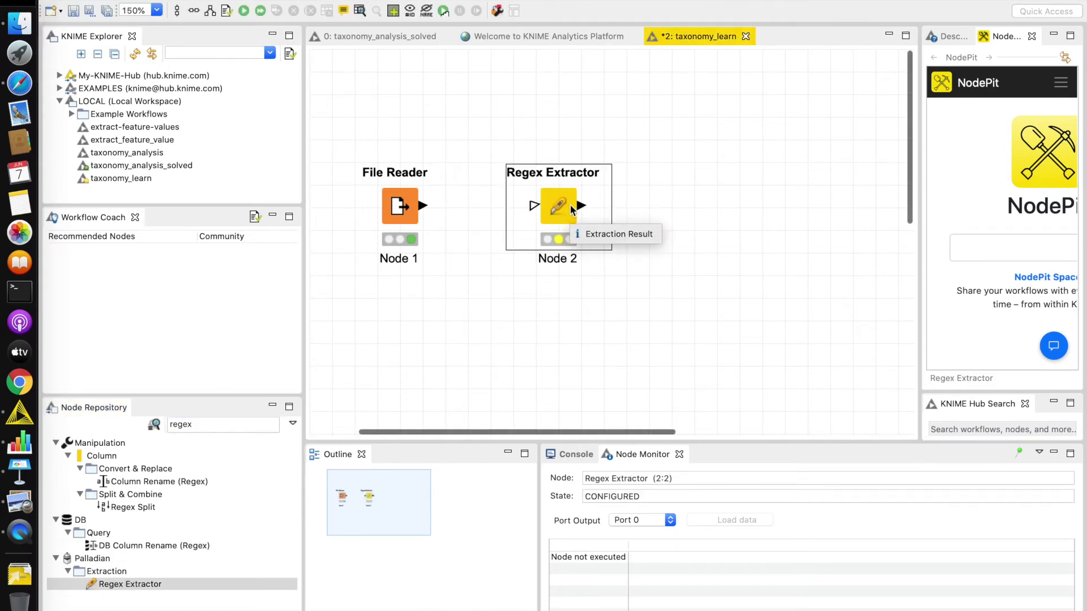
drag(423, 208, 532, 209)
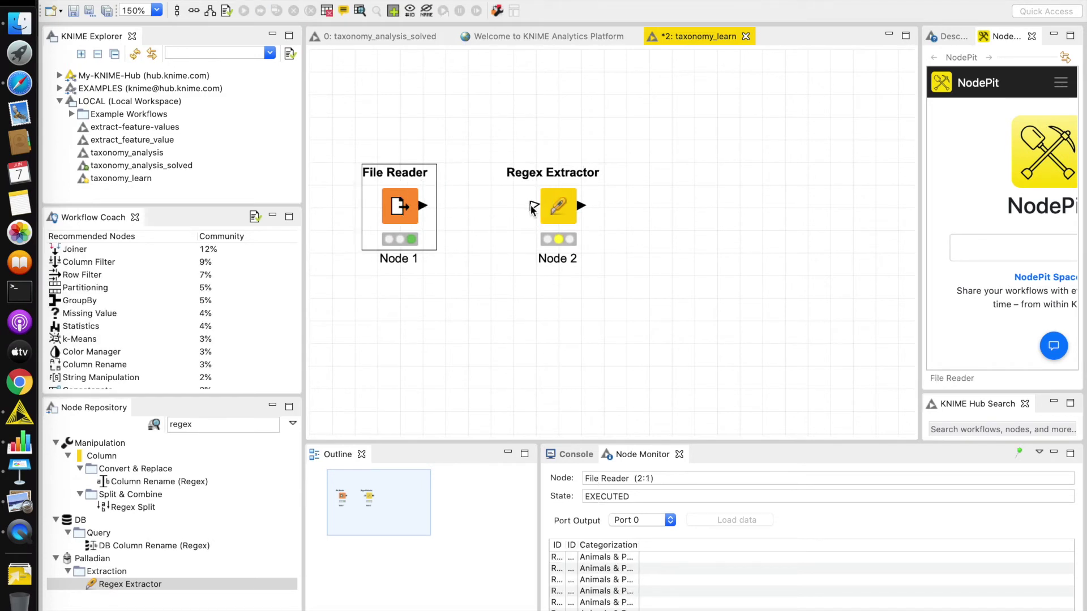
Step: Open the Regex Extractor's configuration and place the cursor in its regex field
right_click(560, 211)
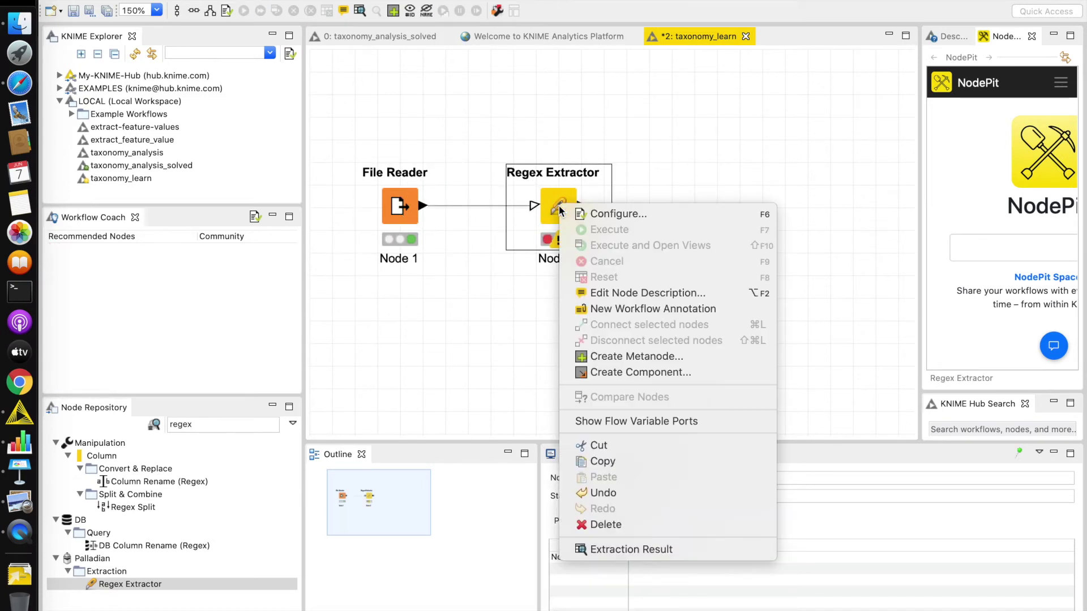
click(591, 215)
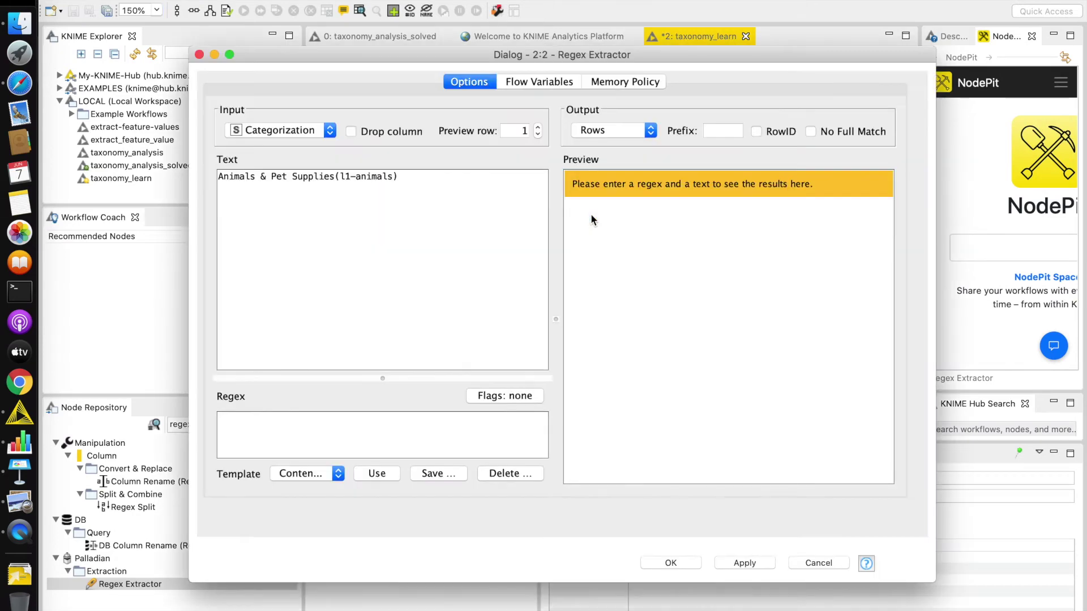
click(270, 444)
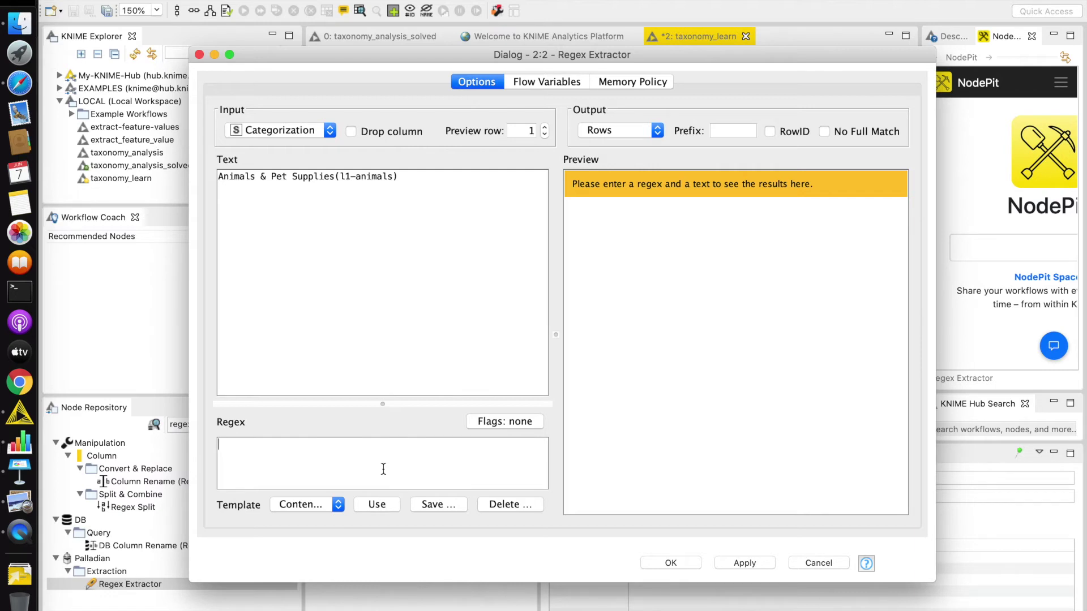
Step: Switch to Safari, copy the expression \(([^)]+)\)$ from the regex101 page, and return to the KNIME Regex Extractor dialog
click(19, 83)
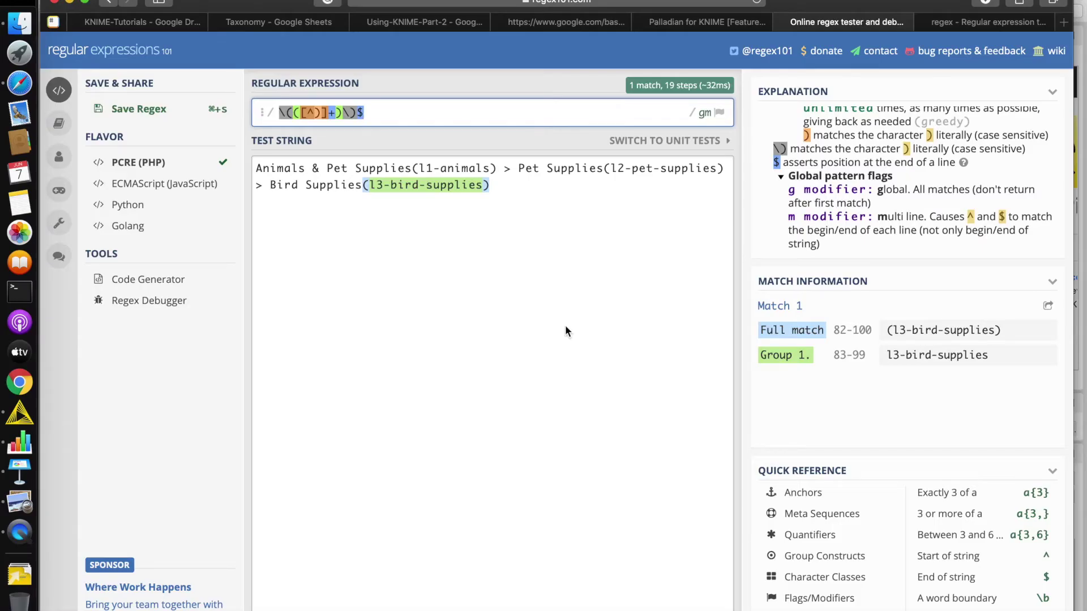
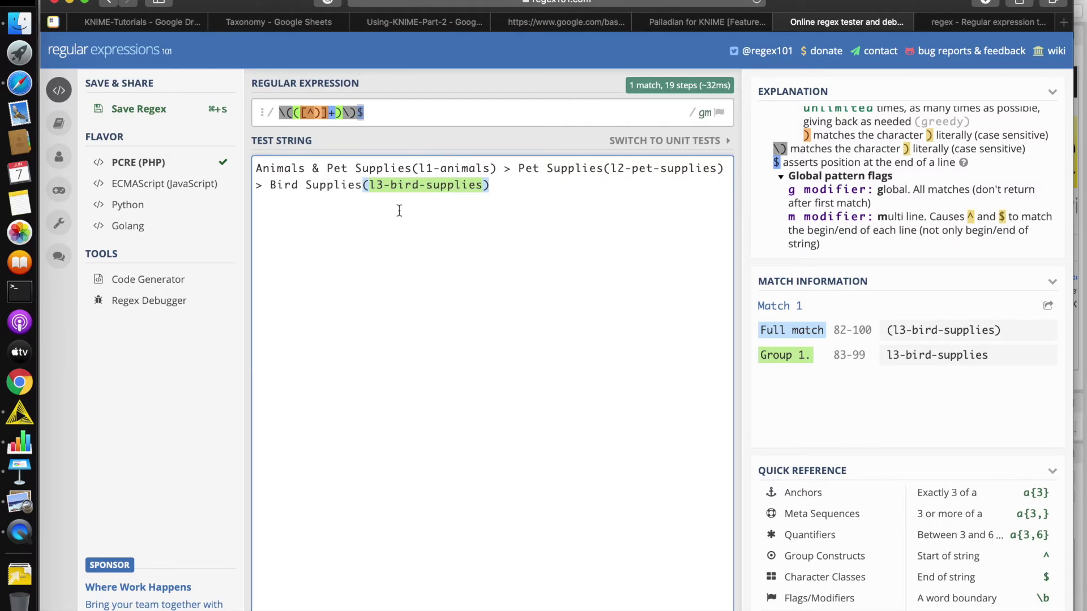
drag(405, 111, 228, 109)
key(super+c)
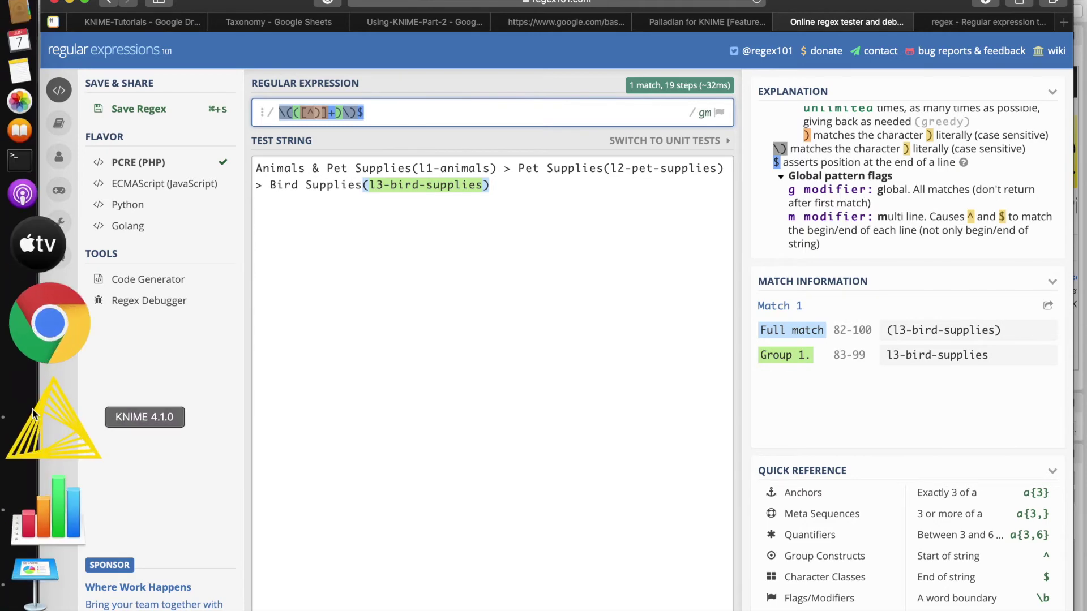
click(43, 409)
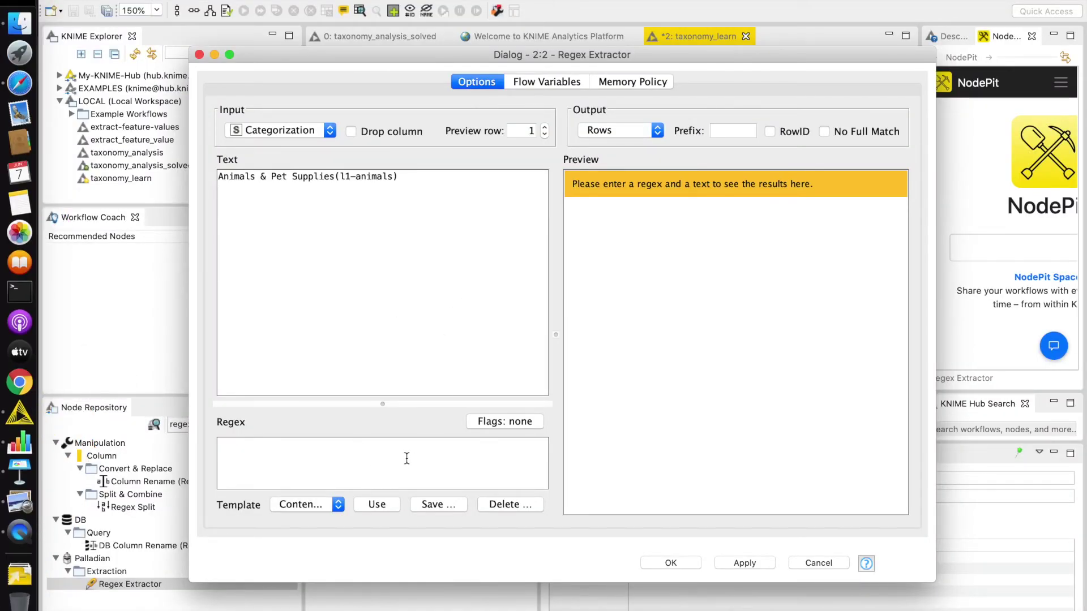
Step: Paste the expression \(([^)]+)\)$ as the Regex Extractor's regex, enable No Full Match, and accept the configuration
key(super+v)
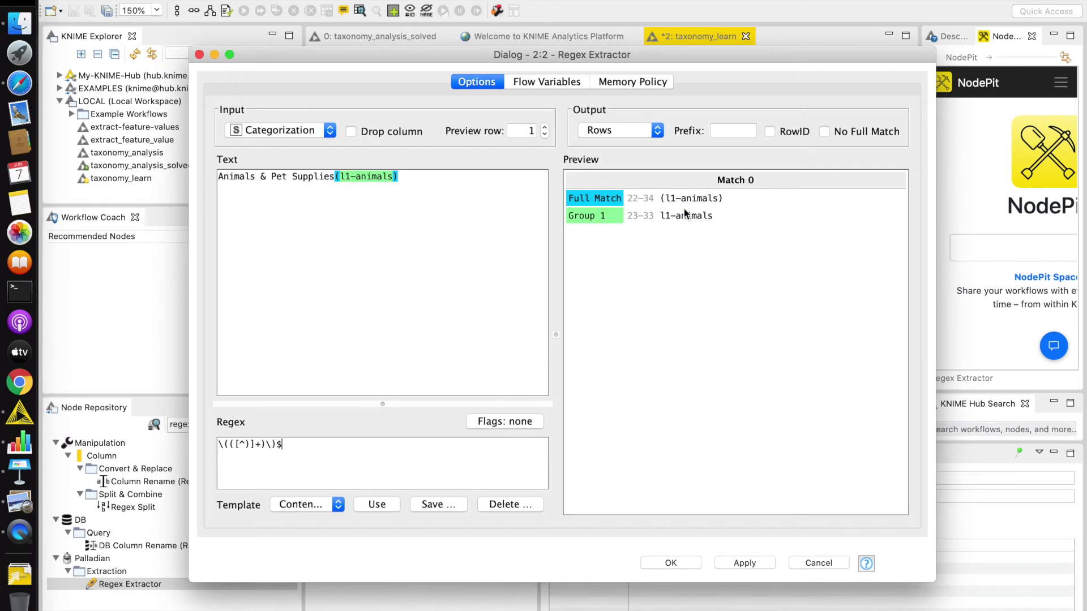
click(825, 133)
click(674, 562)
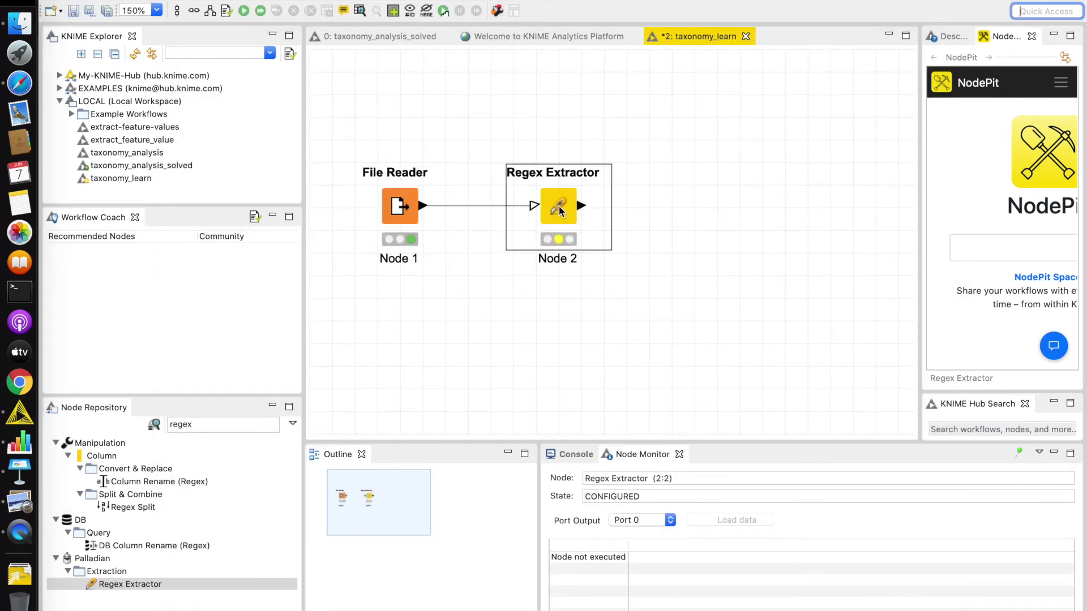
Step: Execute the Regex Extractor and widen the ID, Categorization and Group 1 columns of its output table to examine the extracted codes
click(244, 11)
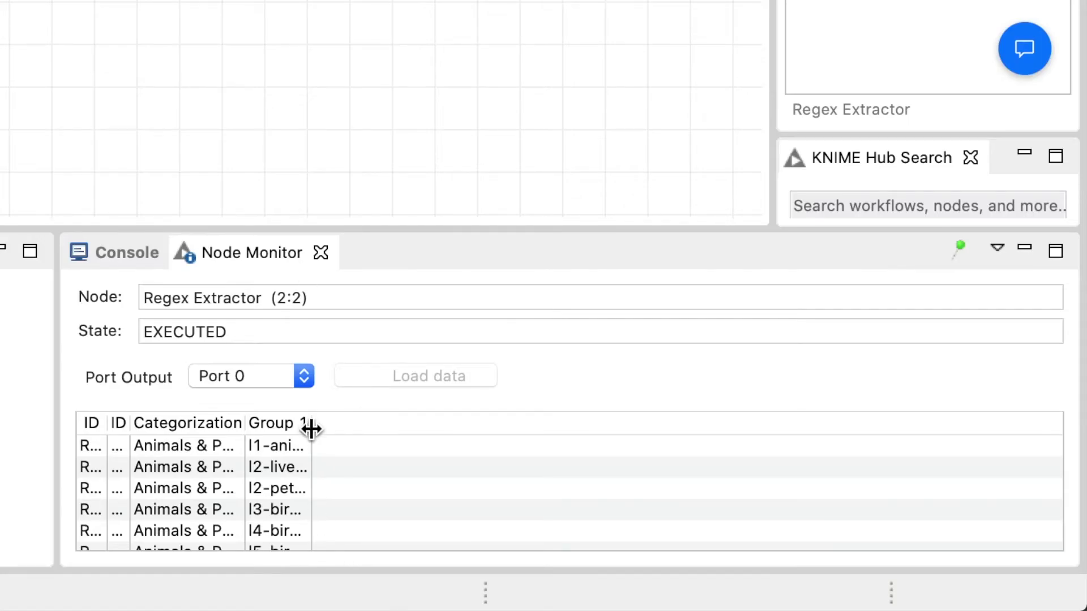
drag(675, 545, 743, 543)
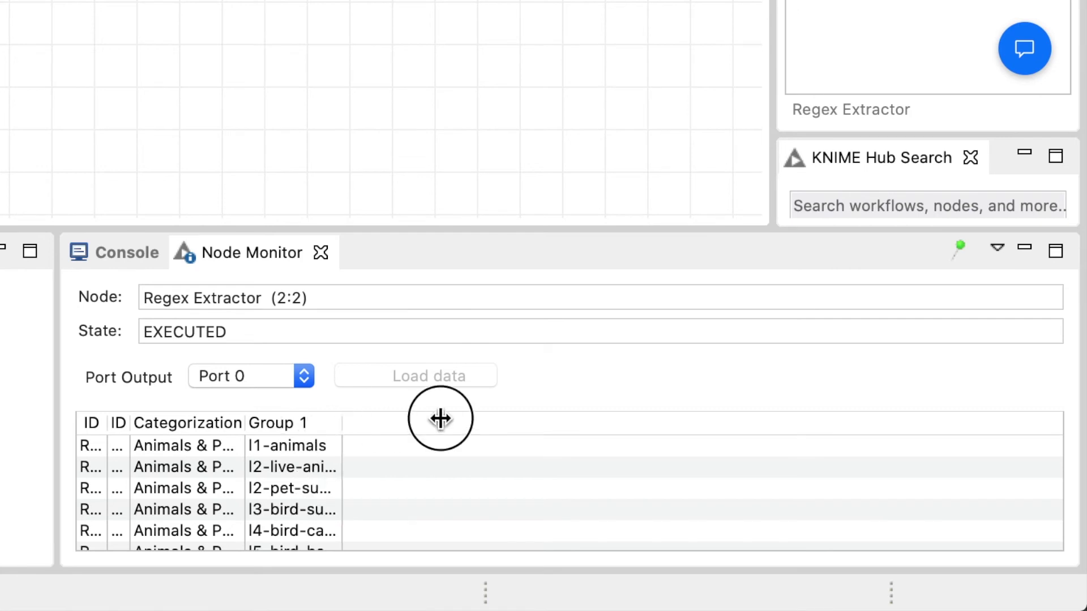
drag(441, 419, 525, 427)
drag(245, 426, 413, 423)
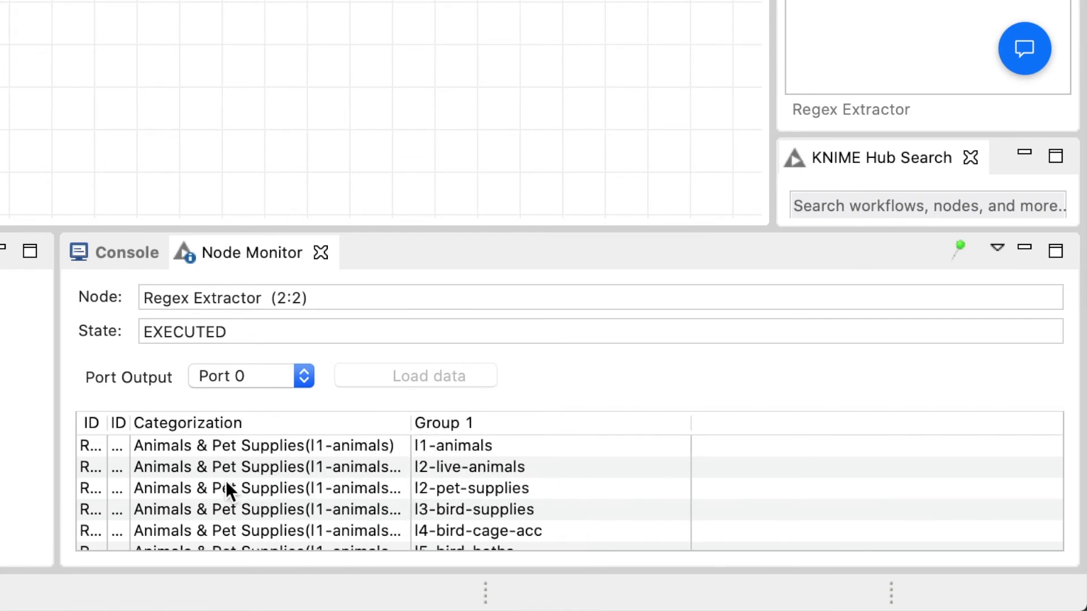
drag(129, 423, 297, 427)
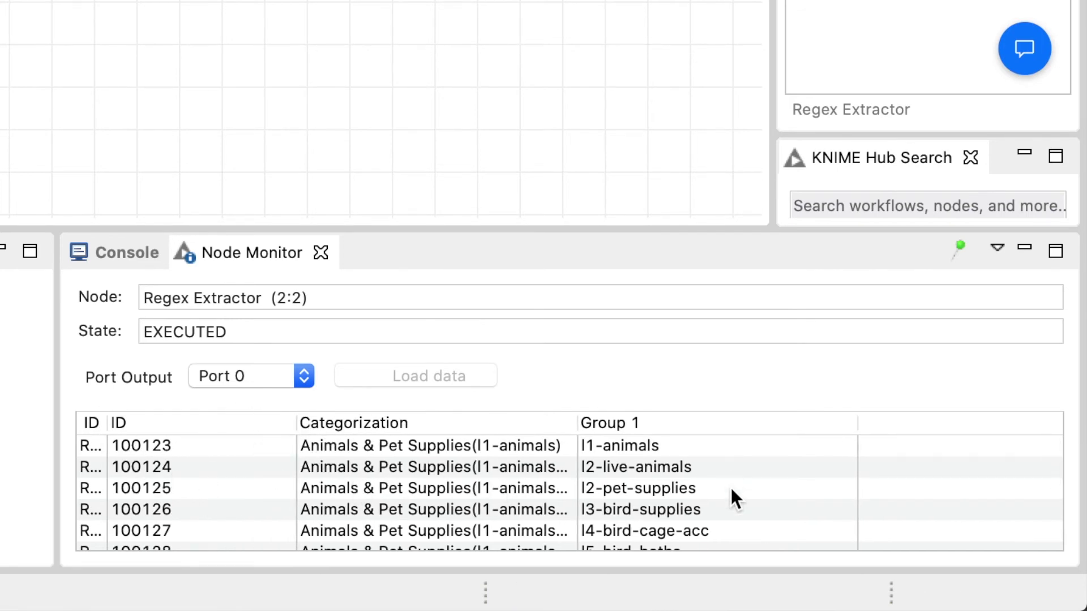
scroll(731, 498, down, 3)
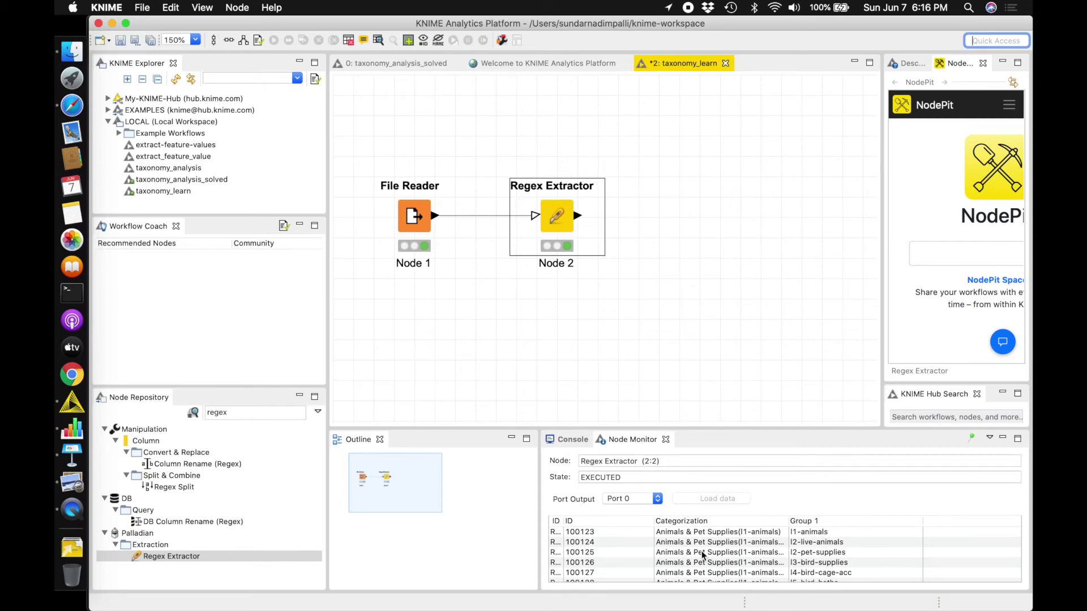
scroll(597, 556, down, 3)
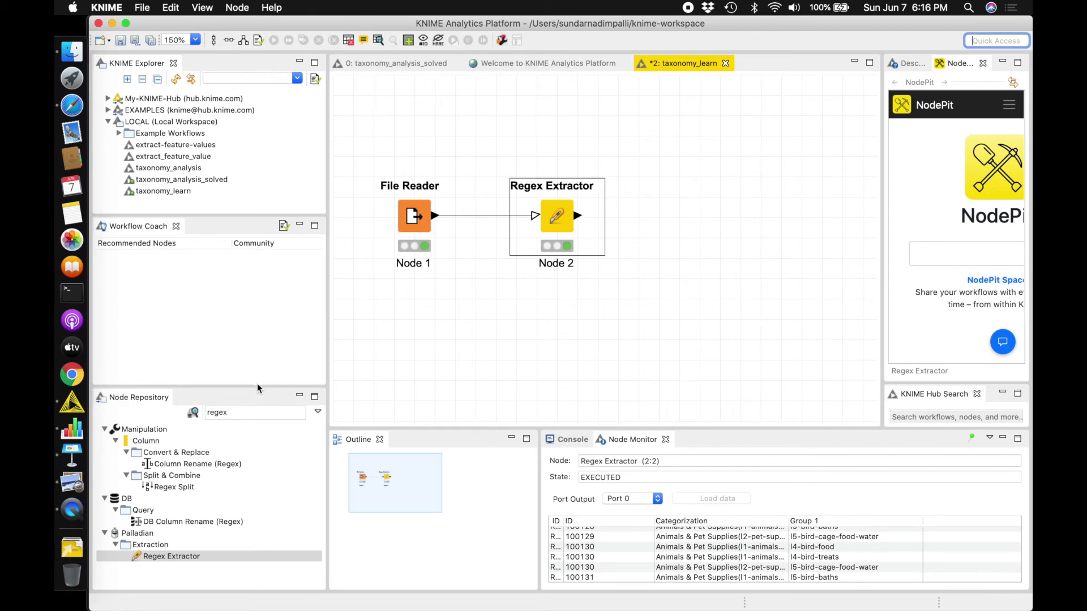
Step: Search the node repository for groupby, add a GroupBy node after the Regex Extractor, and connect the Regex Extractor's output to it
click(256, 413)
key(BackSpace)
key(BackSpace)
key(BackSpace)
key(BackSpace)
key(BackSpace)
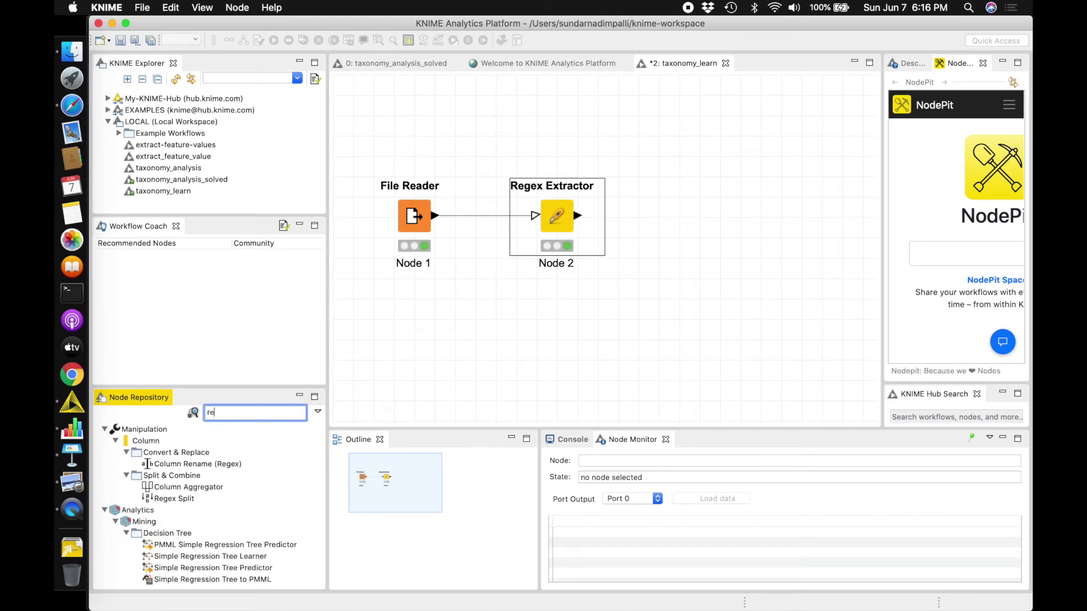
text(groupby)
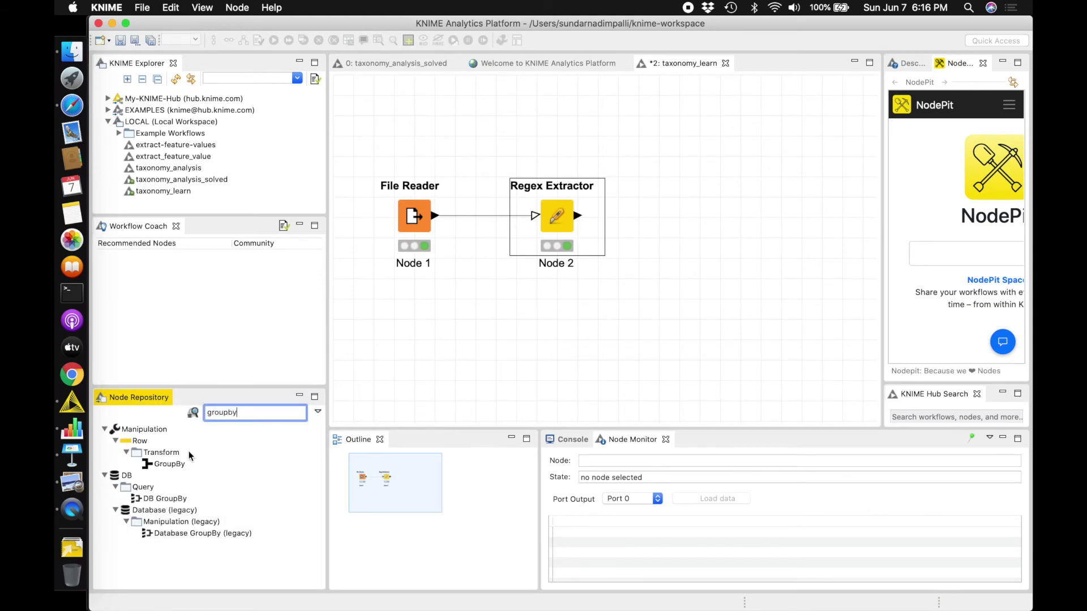
drag(158, 463, 703, 219)
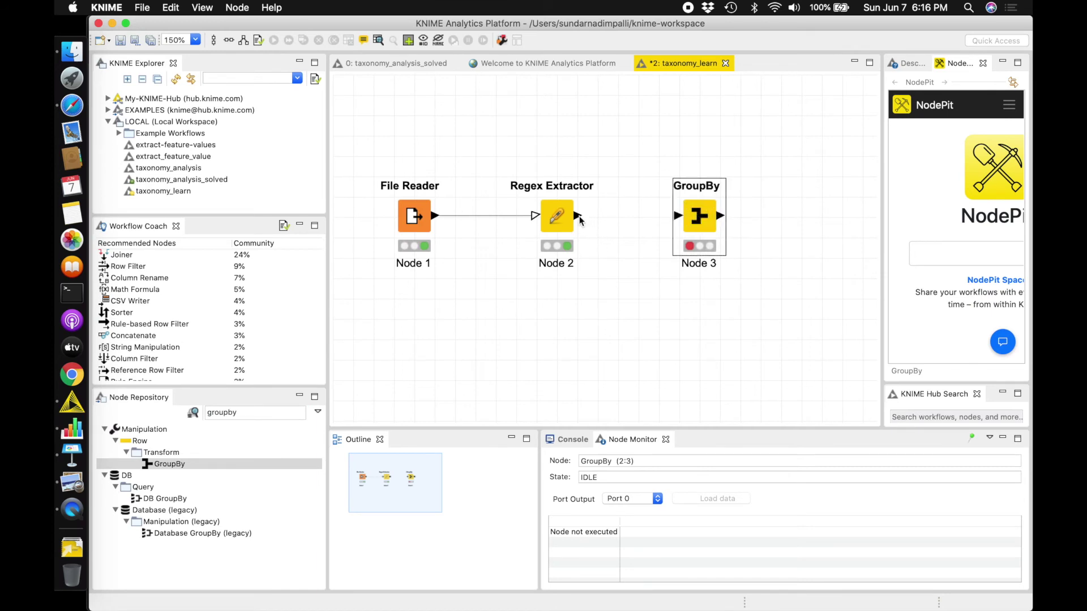
drag(578, 217, 678, 217)
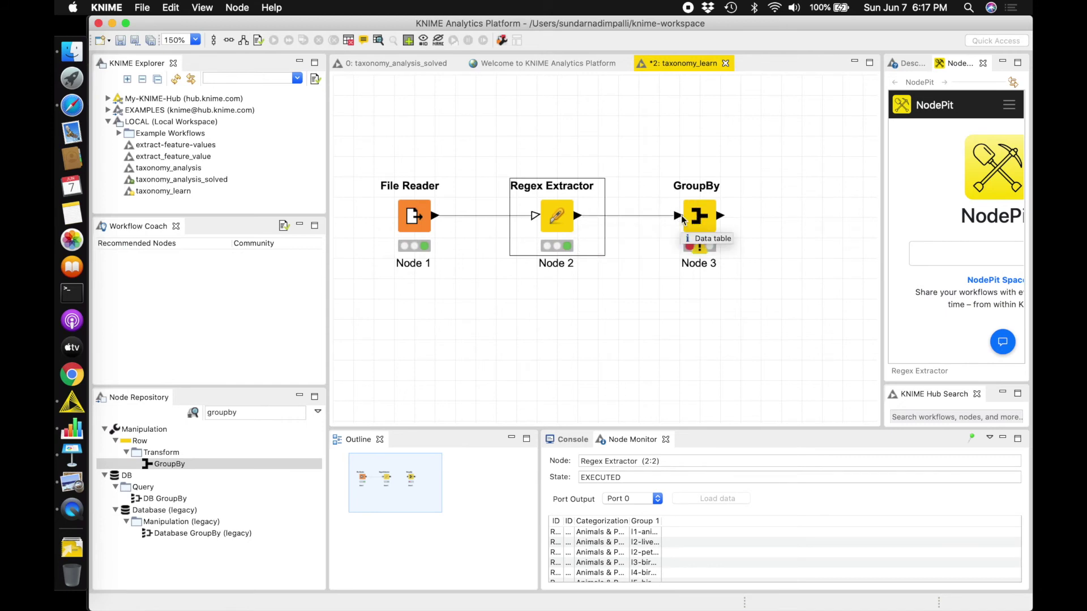
Step: Open the GroupBy node's configuration and set ID as the group column
right_click(705, 226)
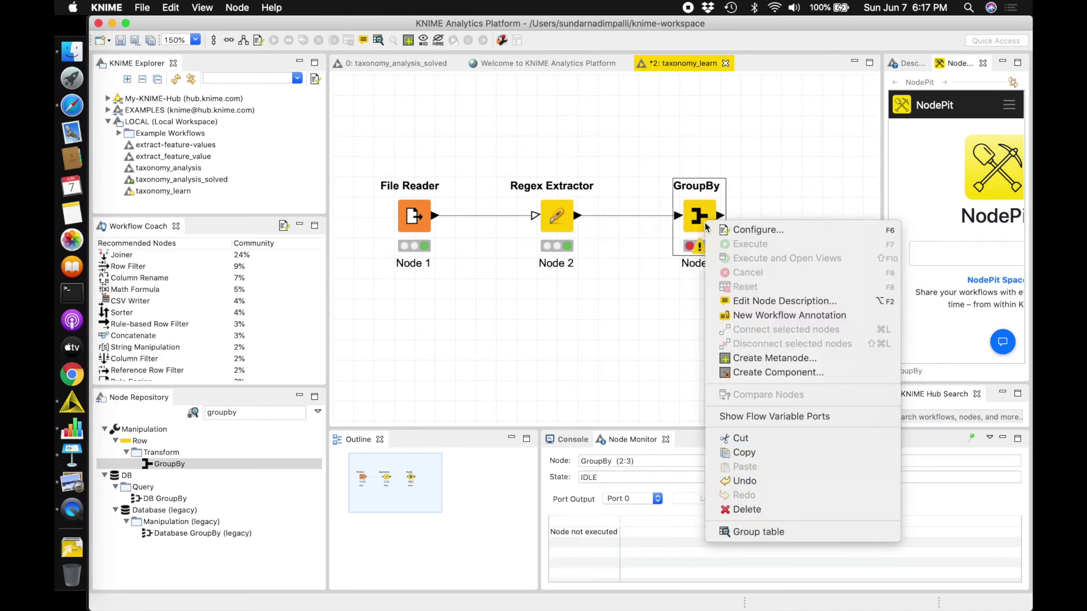
click(738, 230)
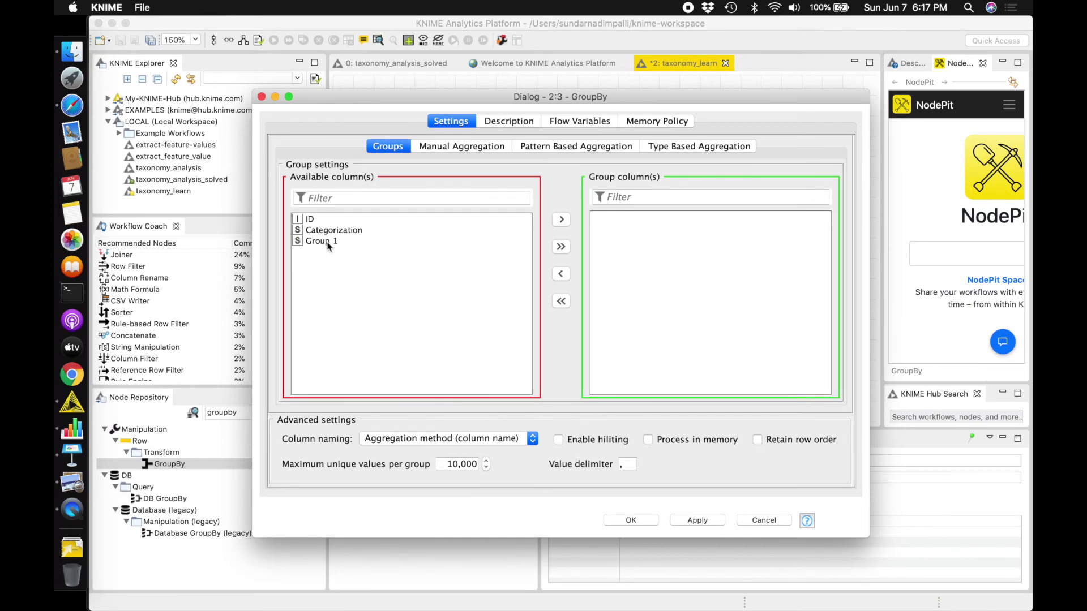
click(309, 221)
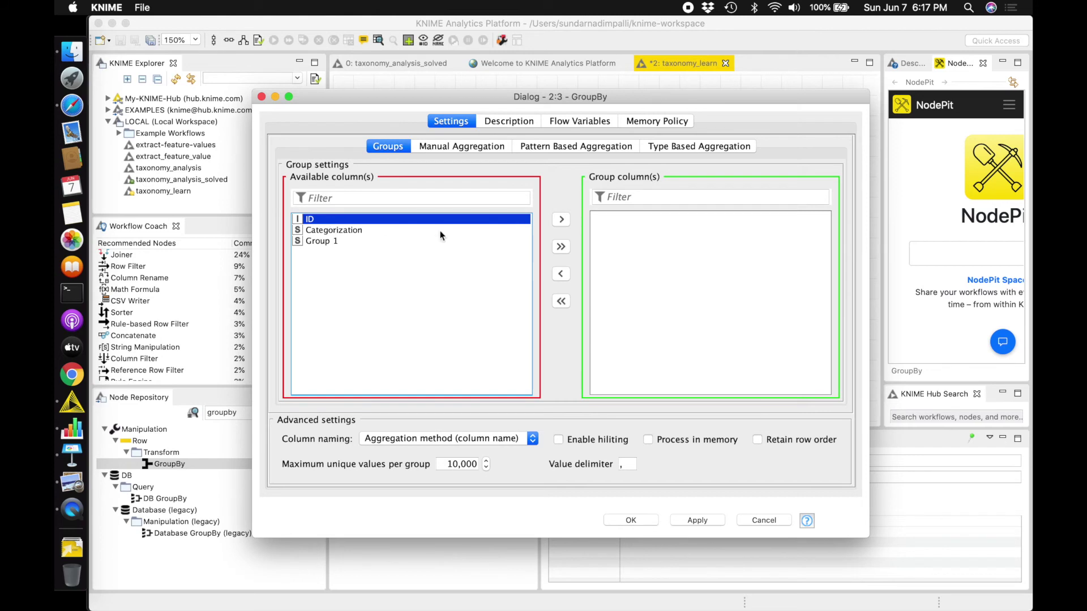
click(564, 222)
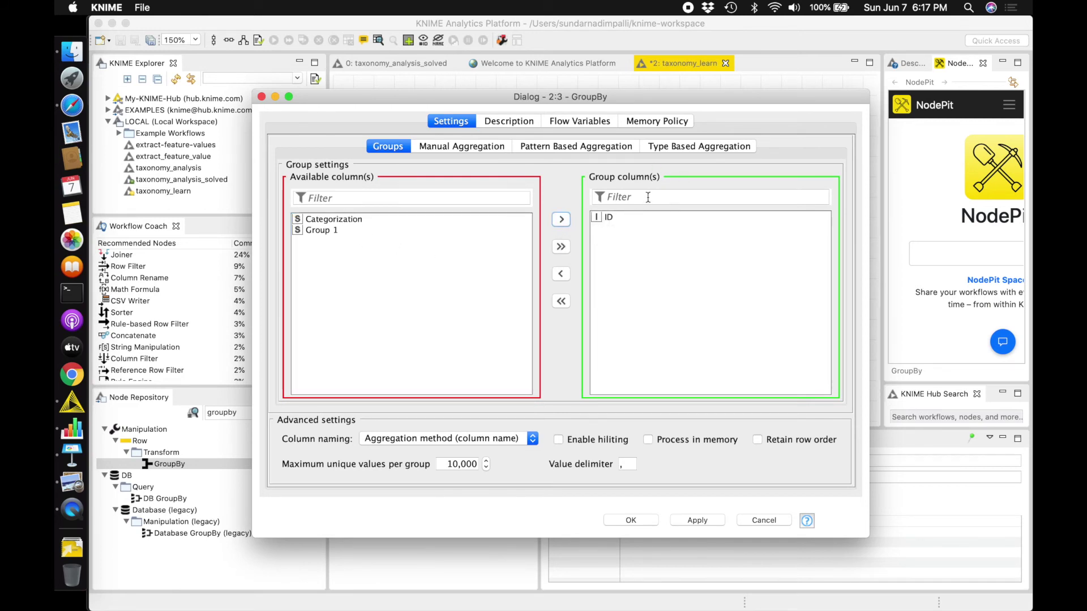
click(696, 291)
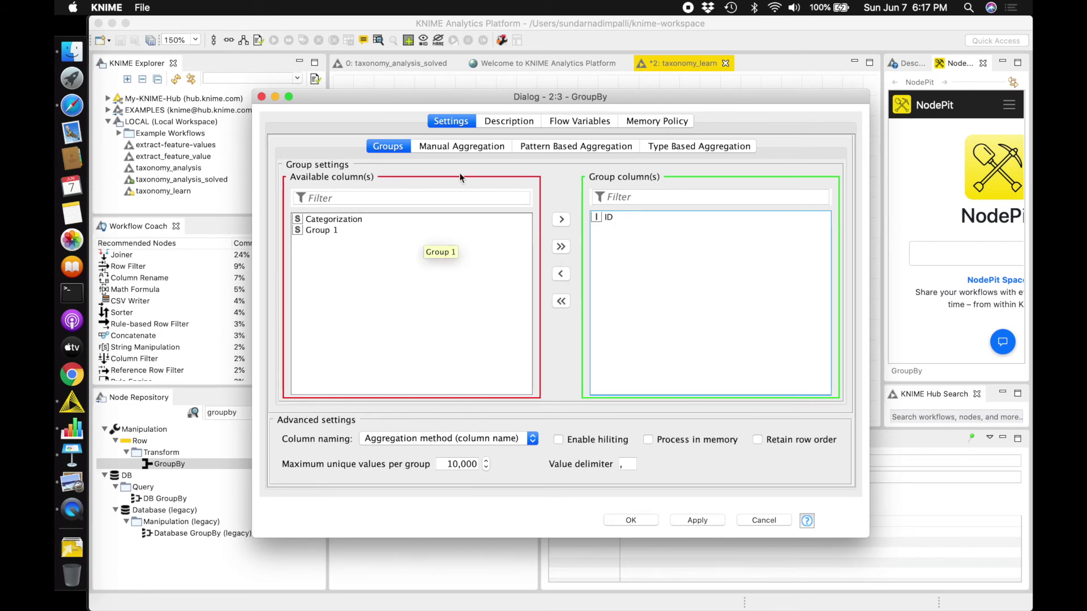
Step: Add Group 1 as a manual aggregation column with the Concatenate method and accept the GroupBy configuration
click(474, 147)
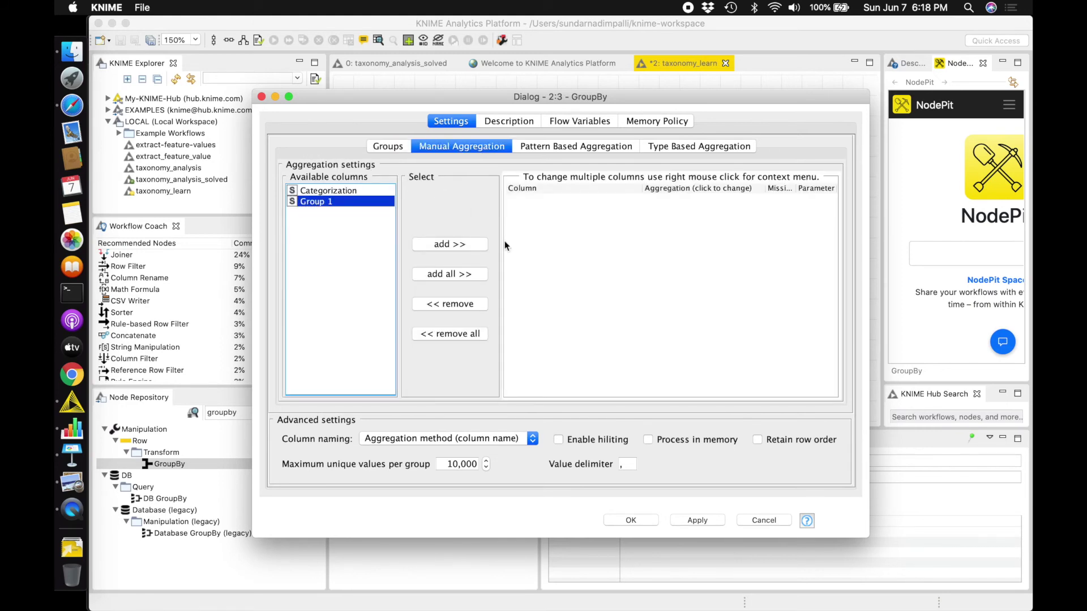
click(473, 245)
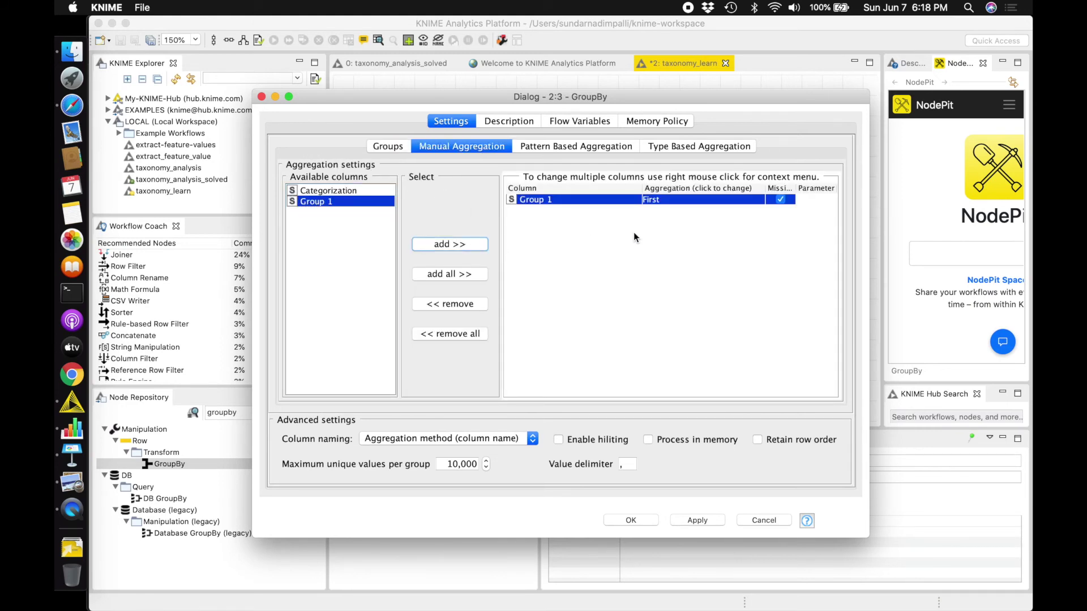
click(708, 199)
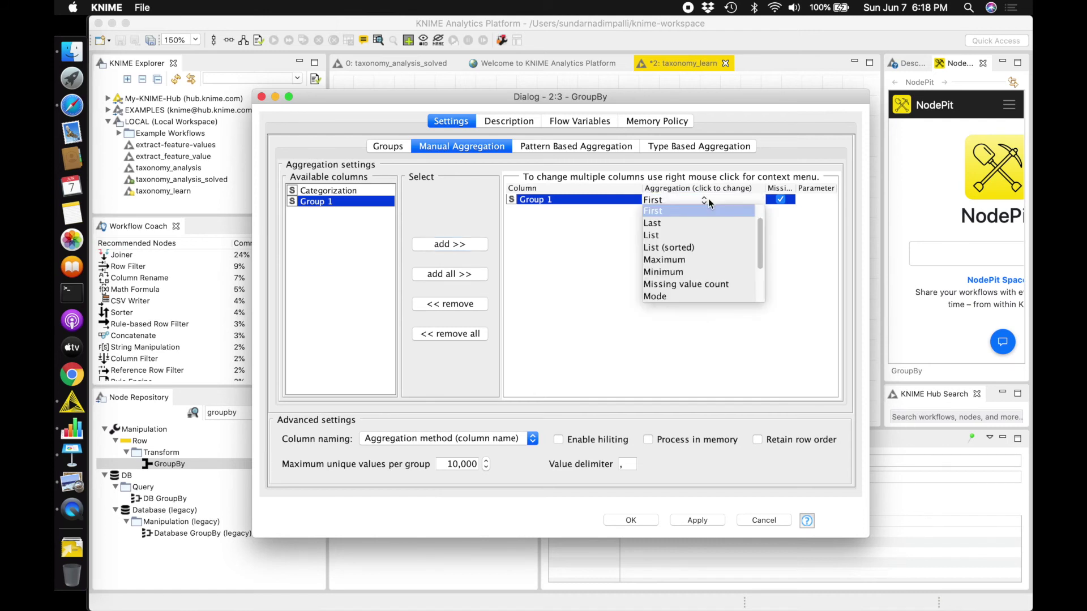
scroll(715, 256, down, 5)
scroll(704, 260, up, 5)
click(698, 211)
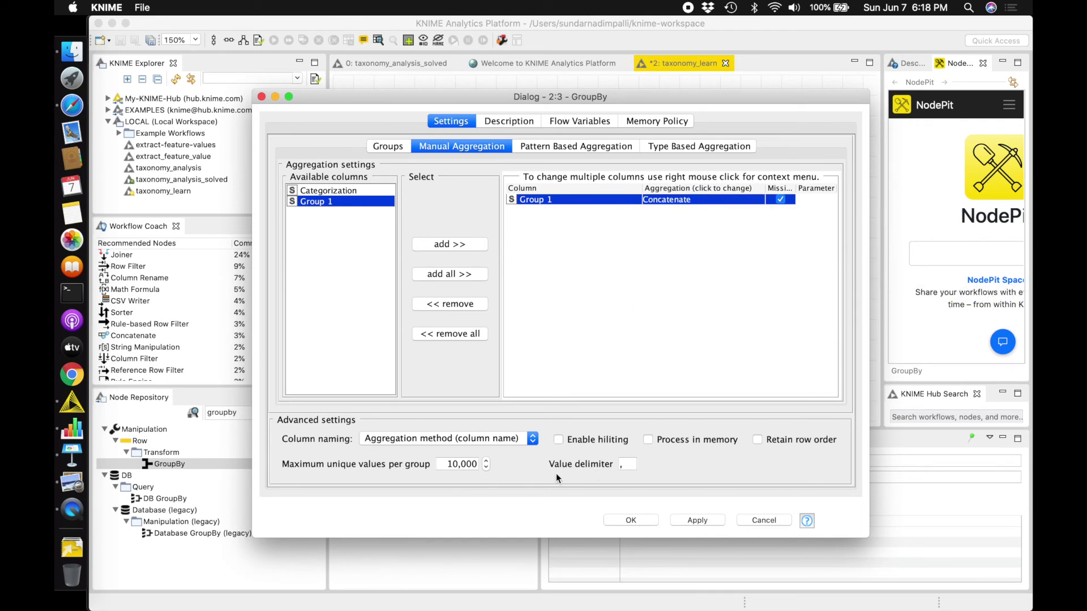
click(629, 465)
click(631, 520)
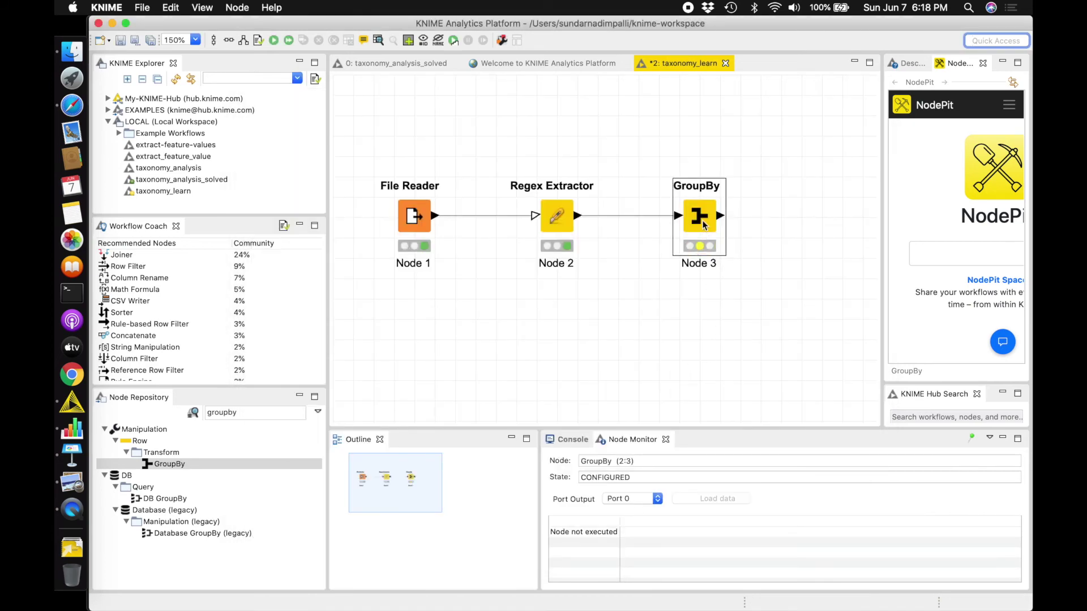
Step: Execute the GroupBy node and make room on the canvas after it
right_click(705, 220)
click(727, 240)
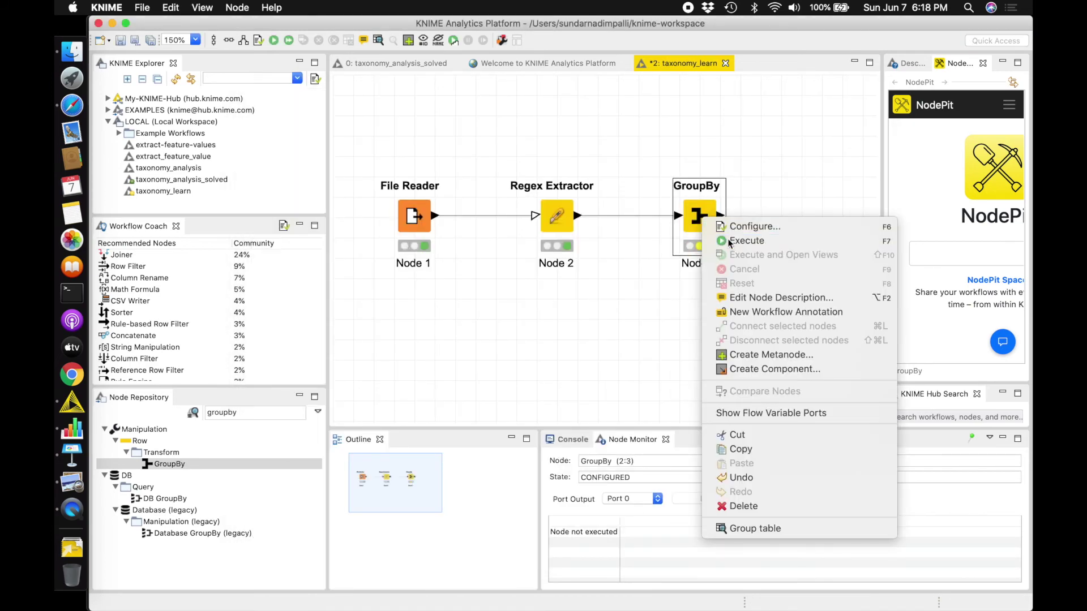
scroll(746, 301, right, 8)
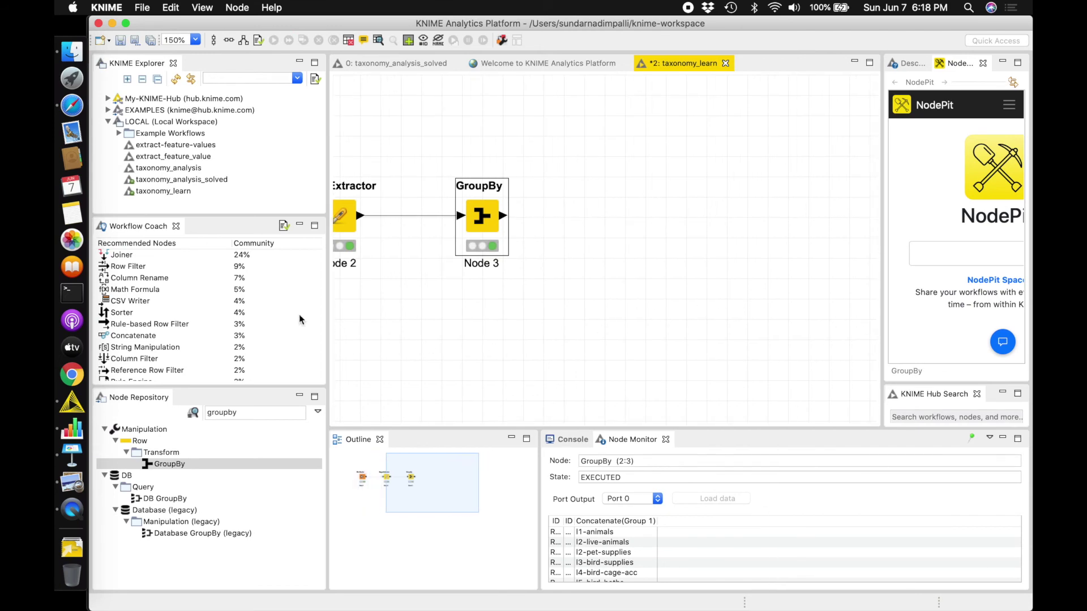
Step: Search the node repository for column rena, add a Column Rename node after GroupBy, and connect GroupBy's output to it
double_click(251, 413)
key(BackSpace)
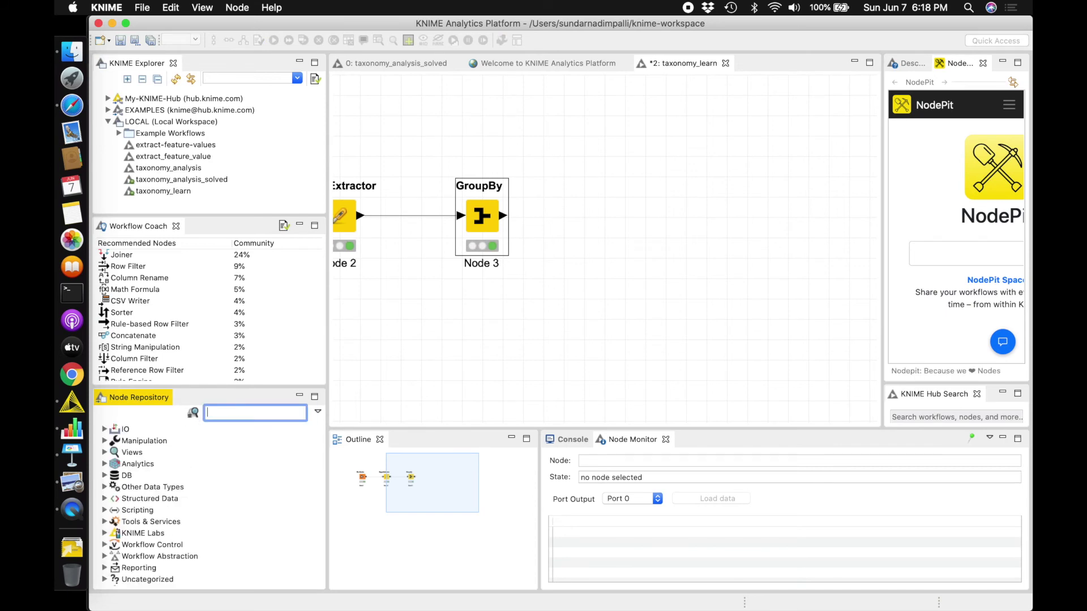
text(column)
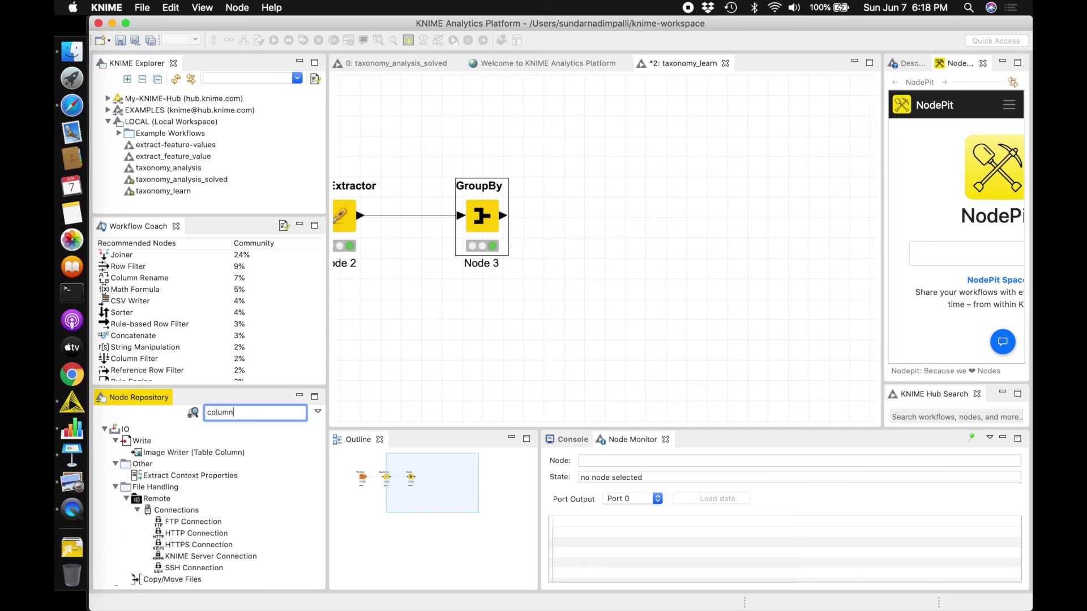
text( renma)
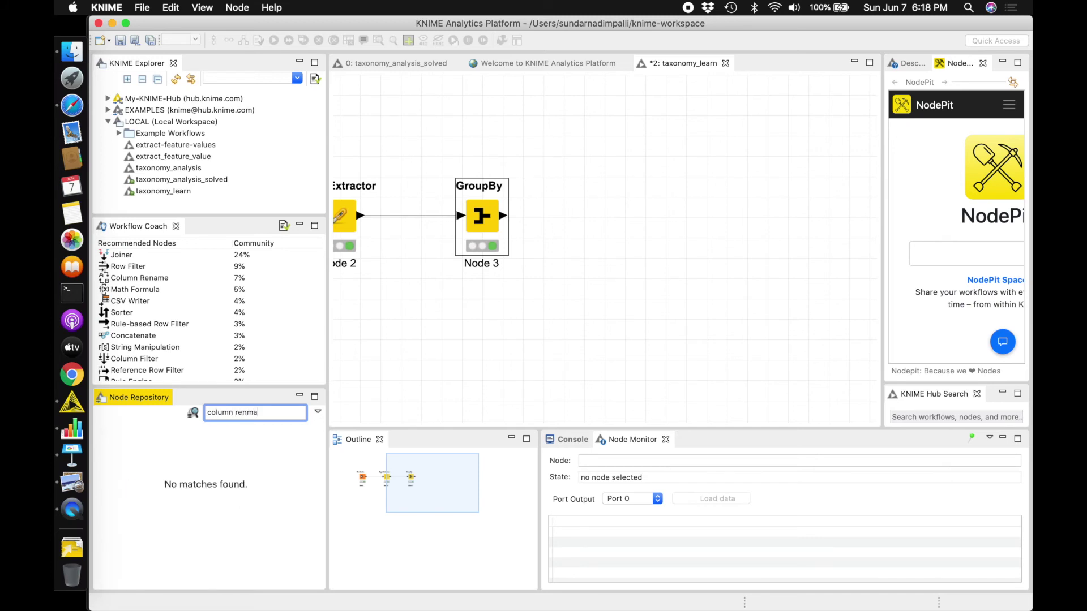
key(BackSpace)
key(BackSpace)
text(a)
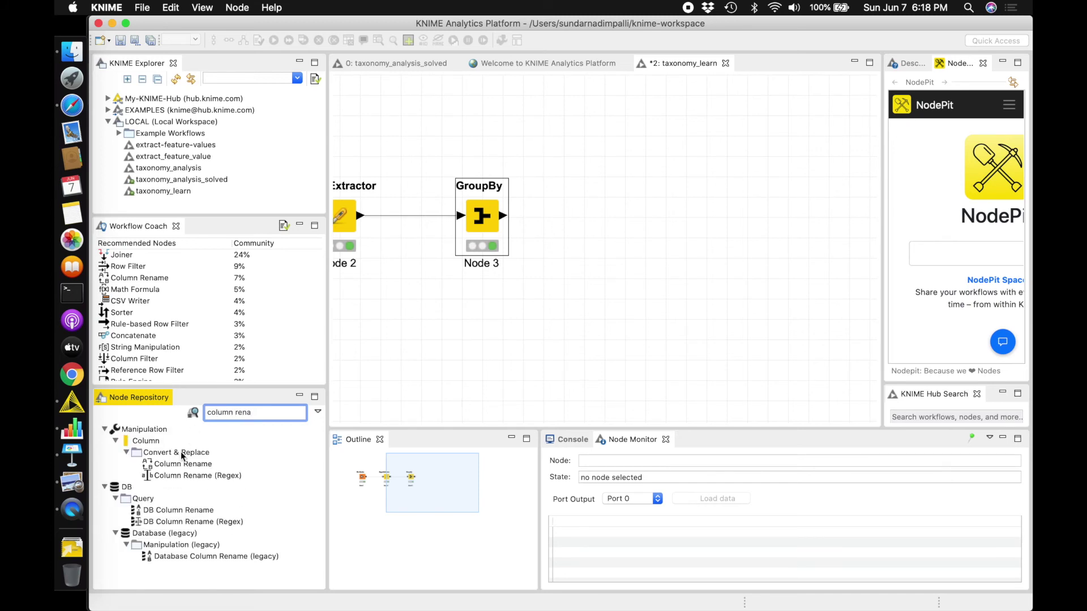
drag(172, 464, 649, 217)
drag(640, 222, 638, 217)
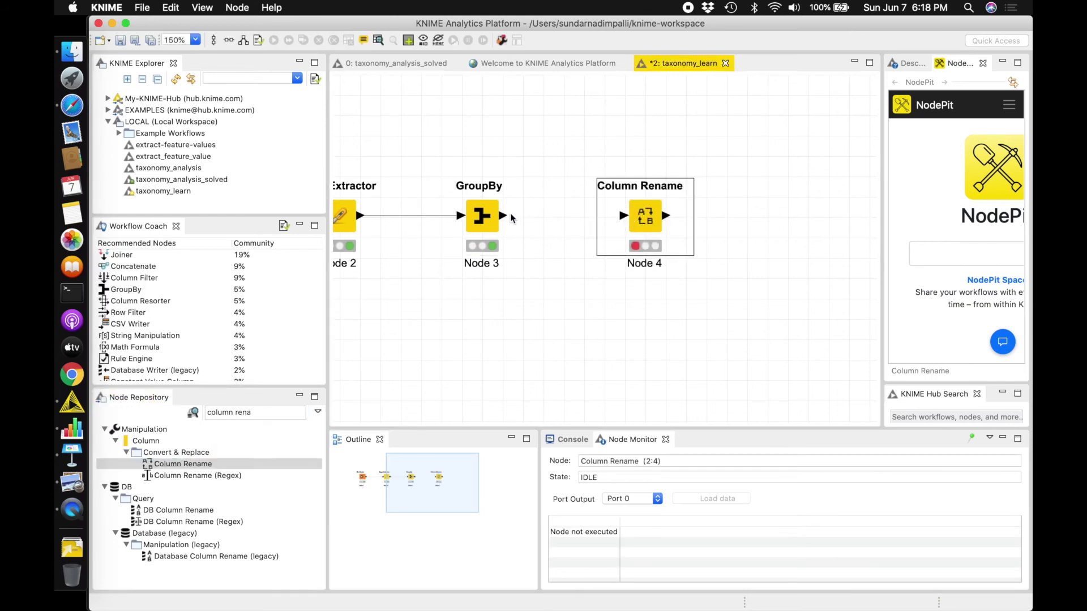
drag(504, 215, 623, 220)
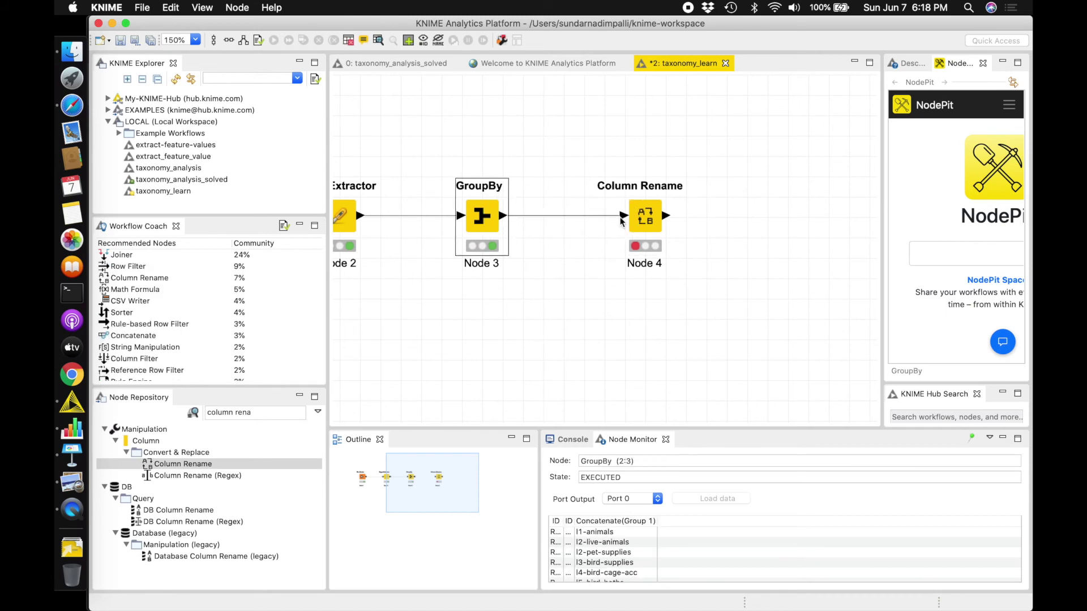
Step: Configure the Column Rename node to rename Concatenate(Group 1) to Child_Categories and accept the settings
right_click(643, 213)
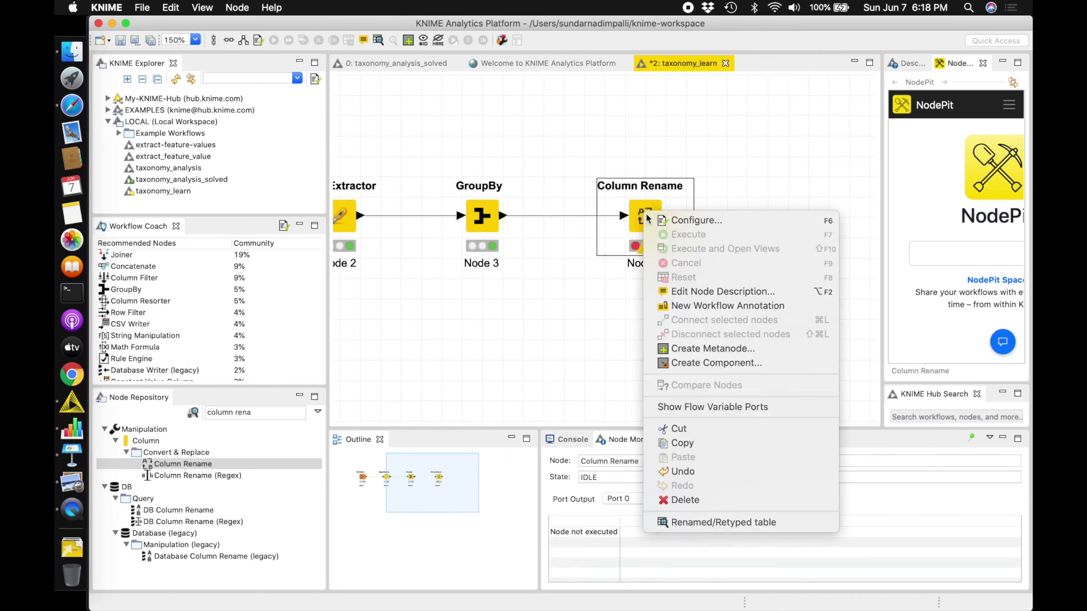
click(674, 219)
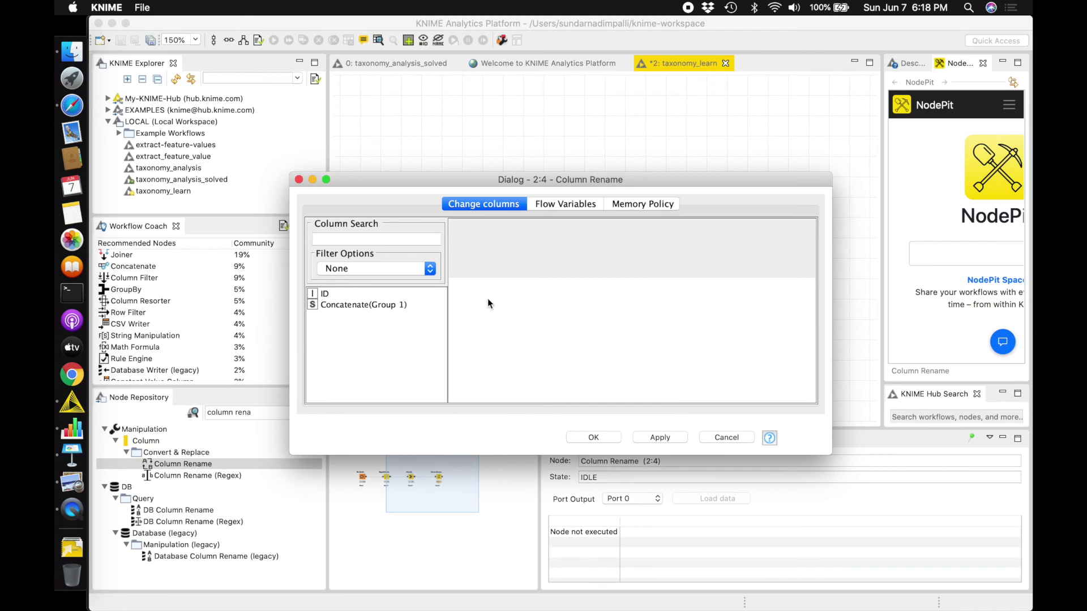
click(348, 307)
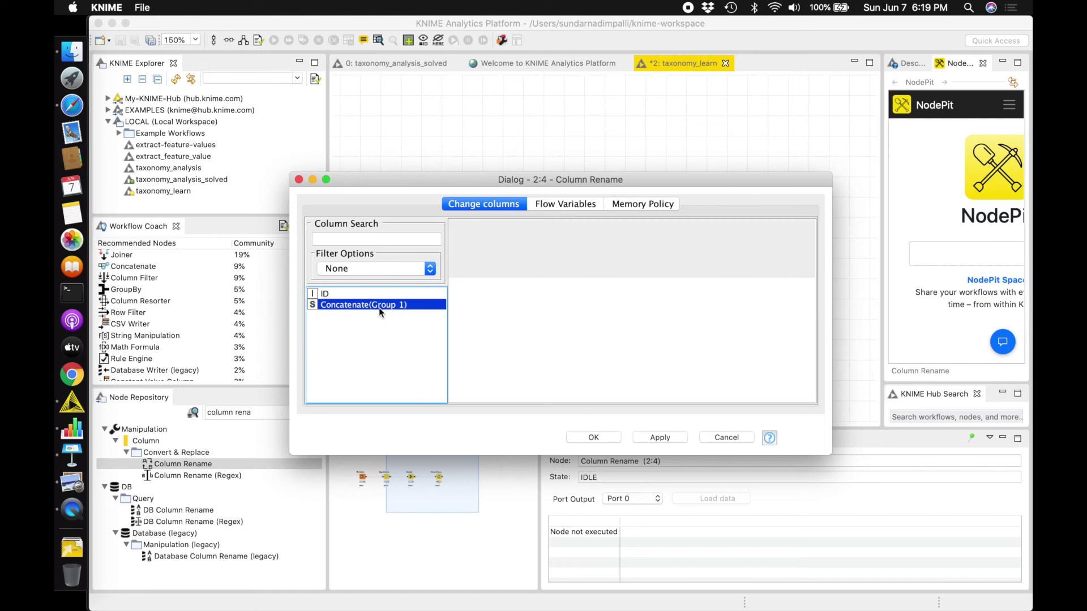
double_click(368, 309)
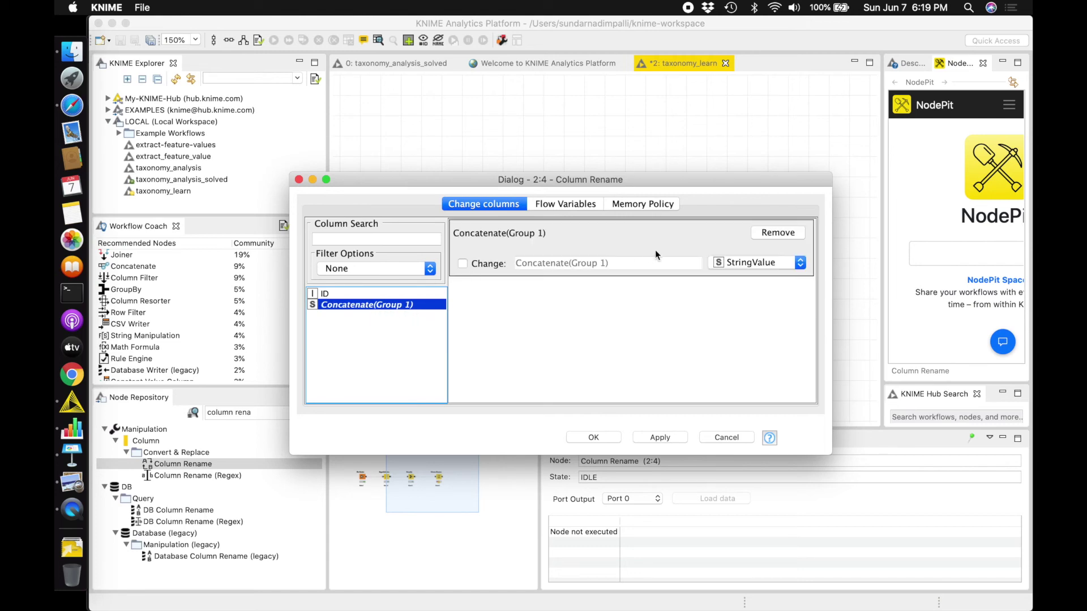
click(463, 264)
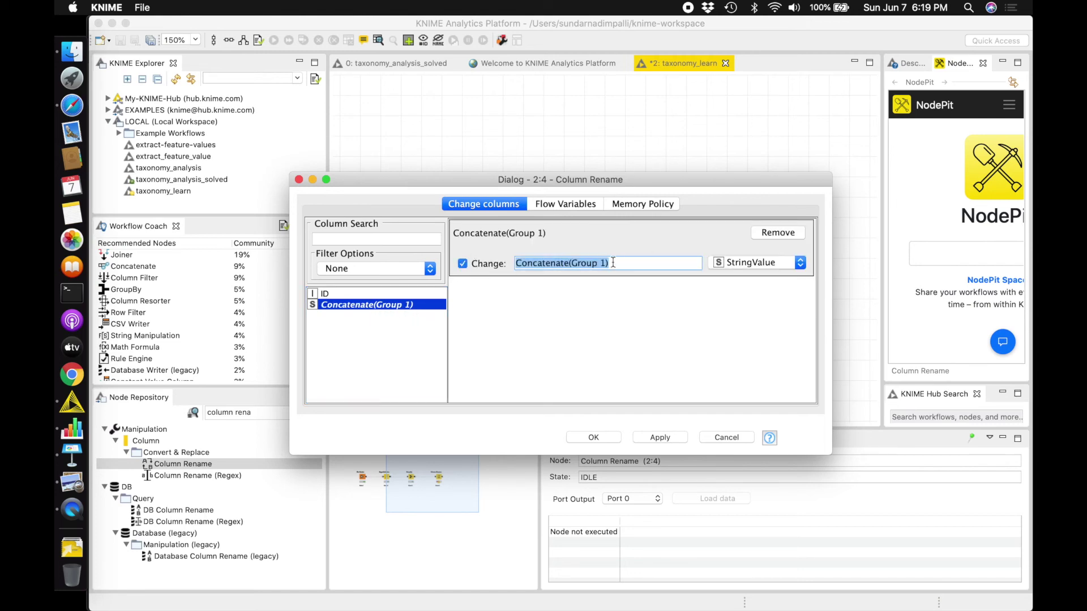
text(Chil)
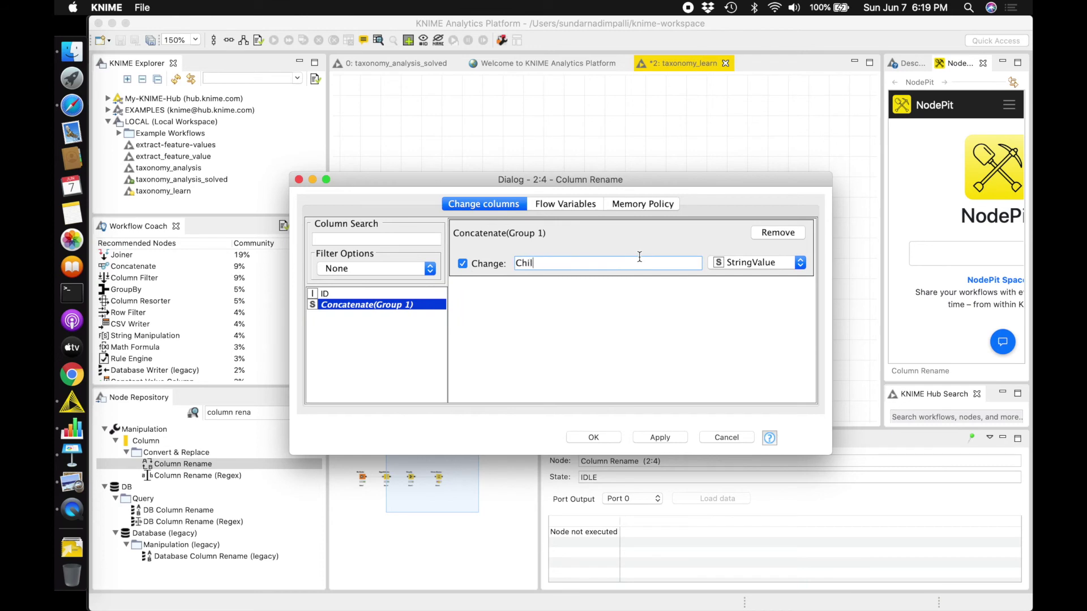
text(d_Categories)
click(610, 433)
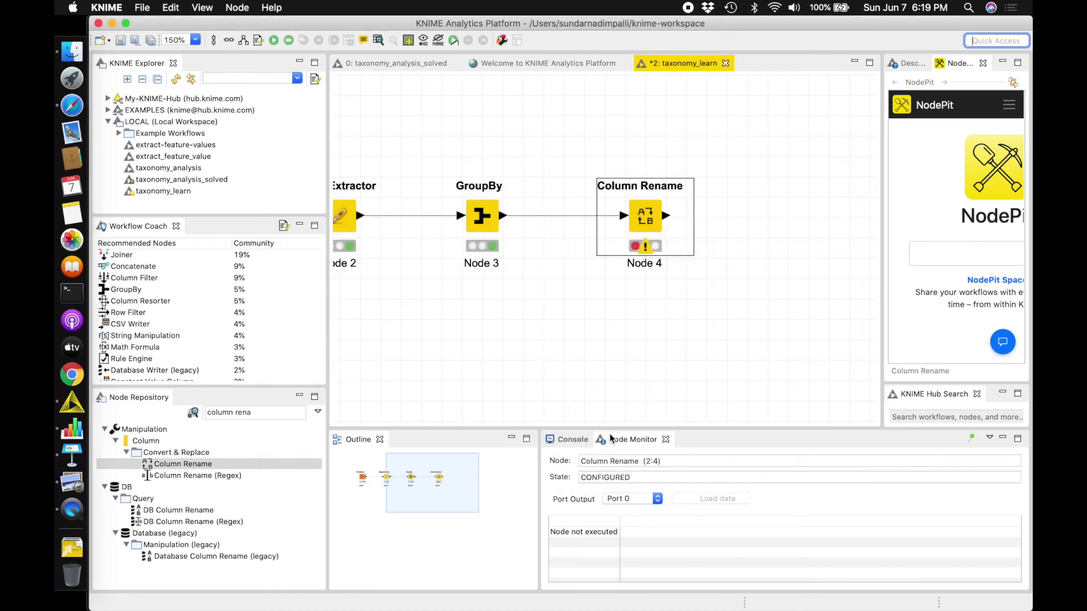
Step: Execute the Column Rename node and review its output rows in the node monitor
right_click(648, 218)
click(681, 237)
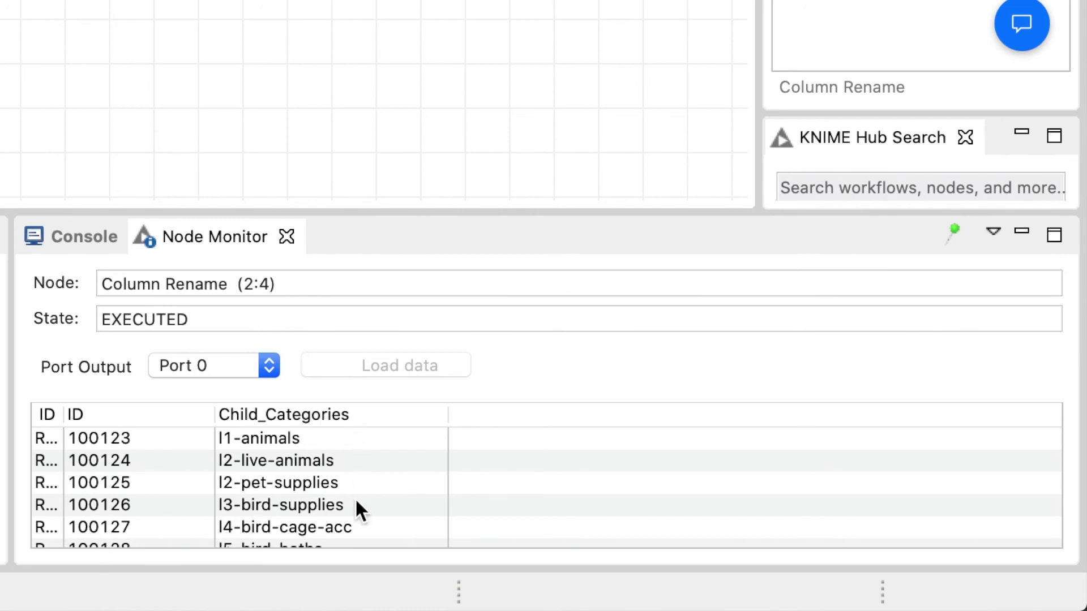
scroll(356, 503, down, 4)
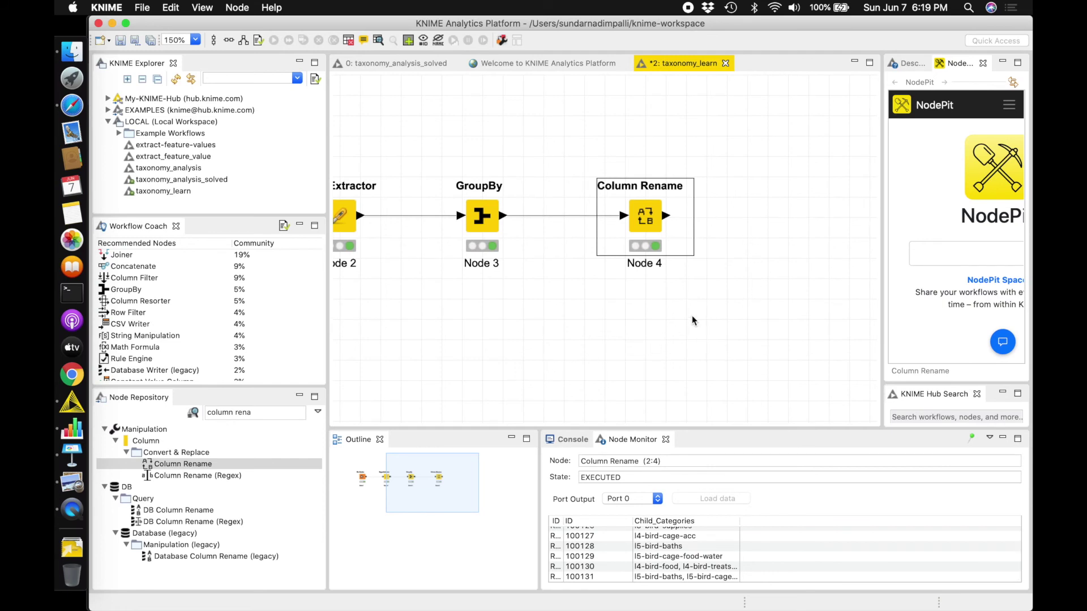
Step: Add a CSV Writer node after Column Rename and connect Column Rename's output to it
scroll(717, 300, right, 5)
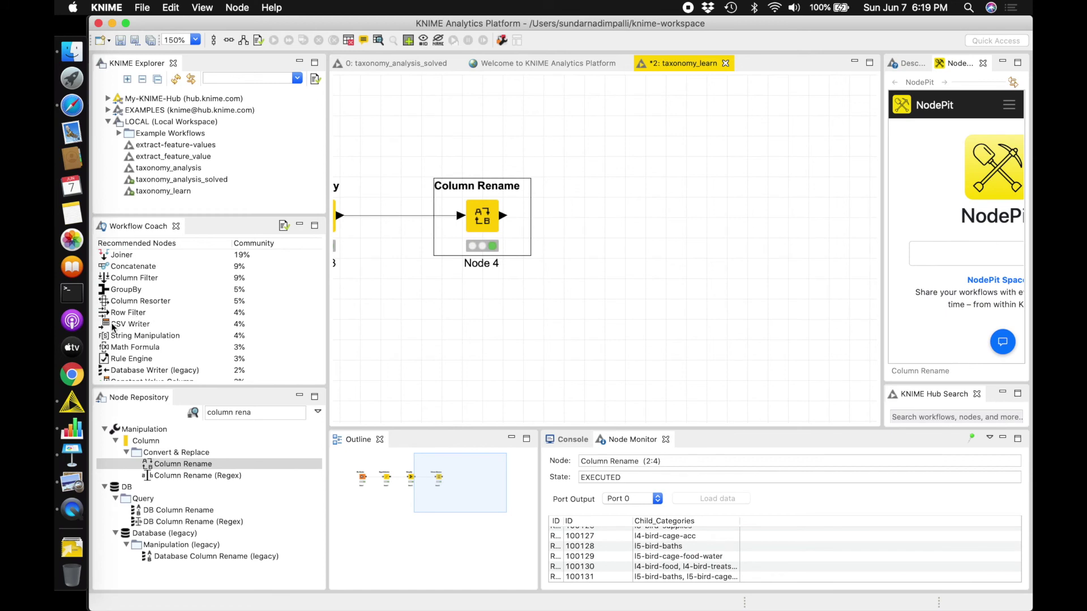
drag(114, 327, 641, 220)
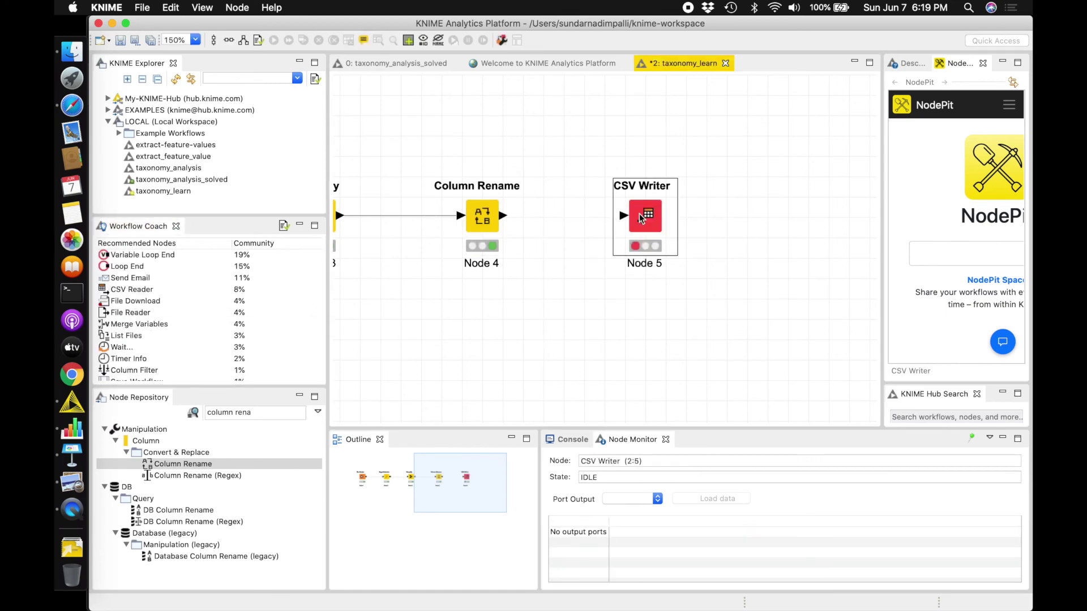
drag(504, 215, 624, 216)
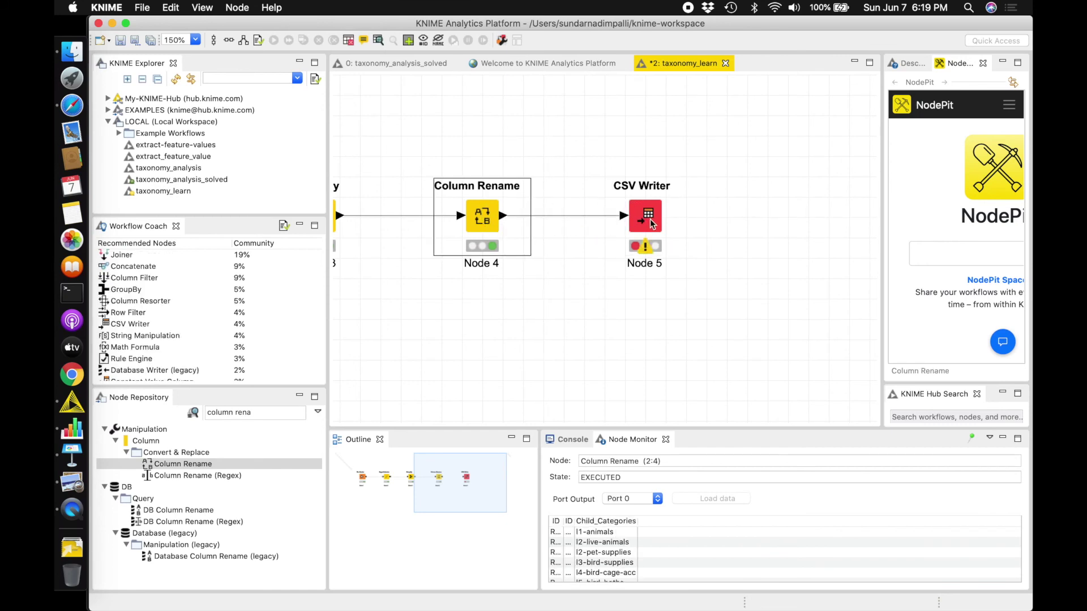
Step: Configure the CSV Writer to output to KNIME-Tutorial-output.csv in the KNIME-Tutorial folder and accept the settings
right_click(651, 222)
click(677, 227)
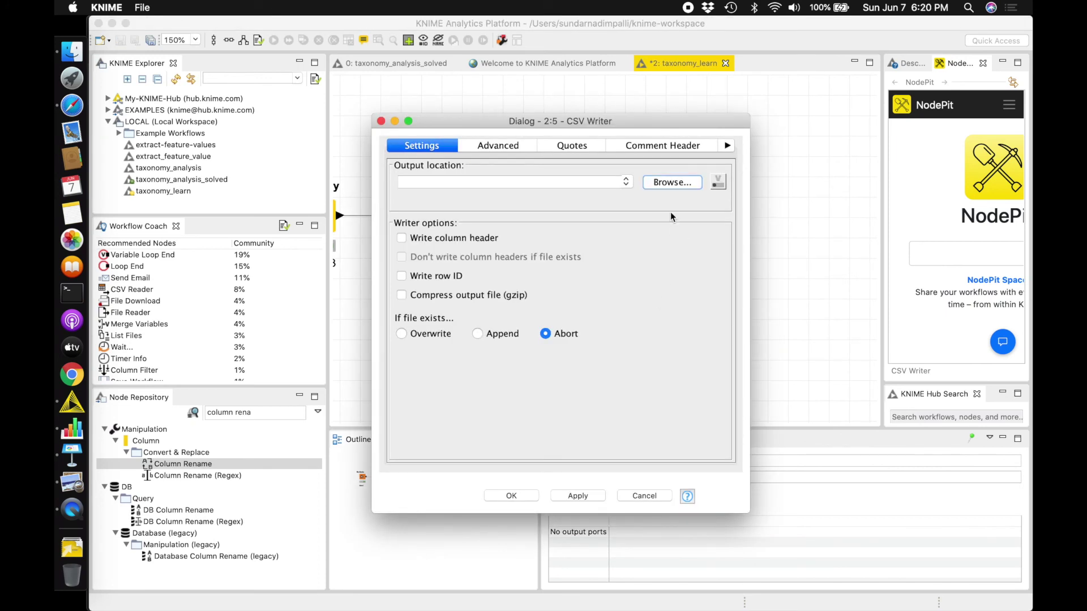
click(678, 183)
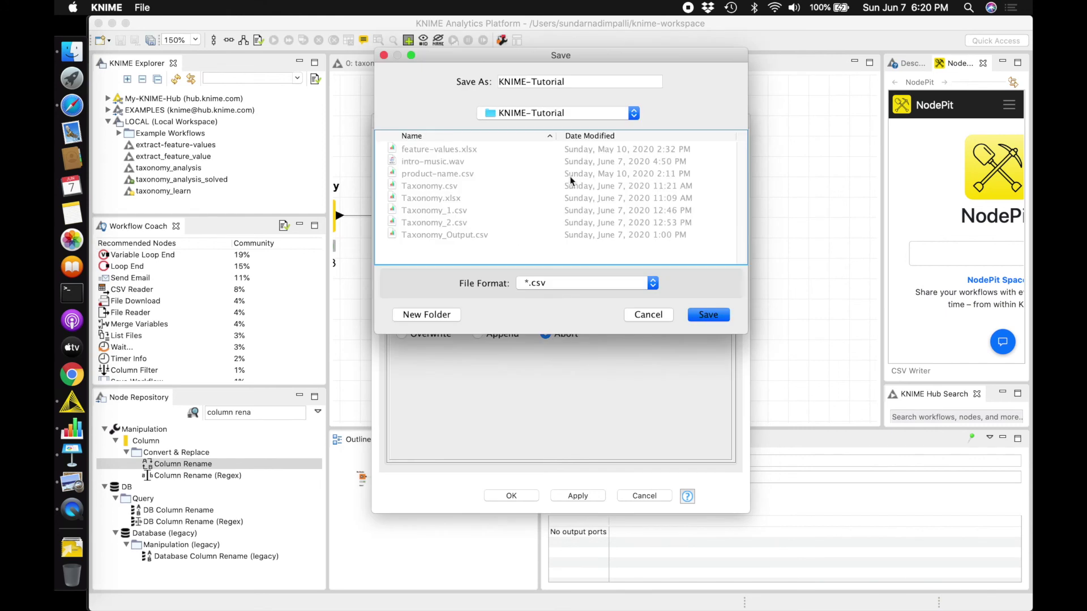
click(597, 84)
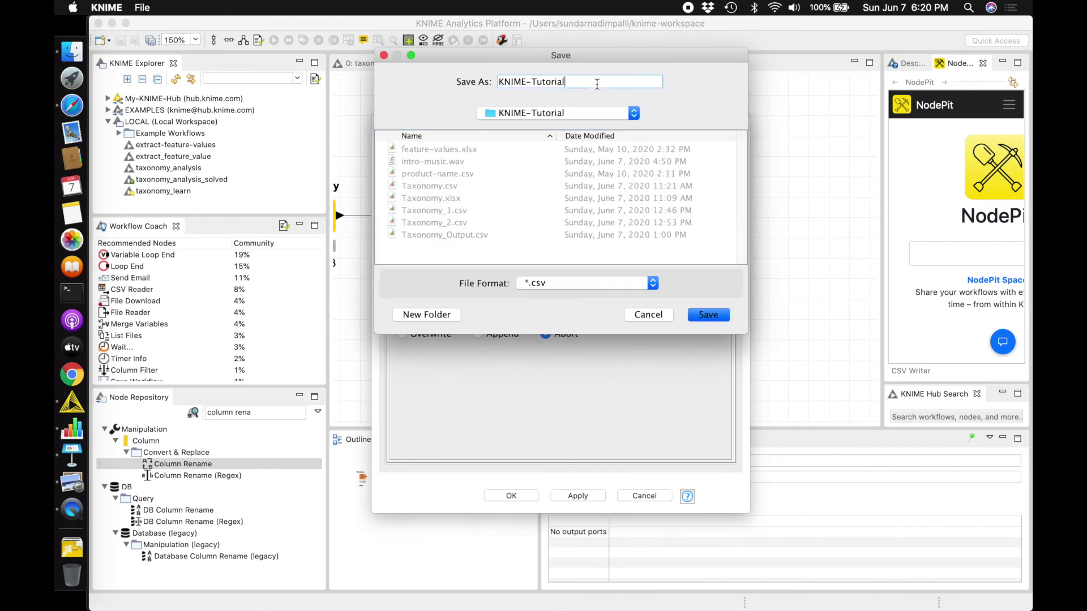
text(-output.csv)
click(721, 316)
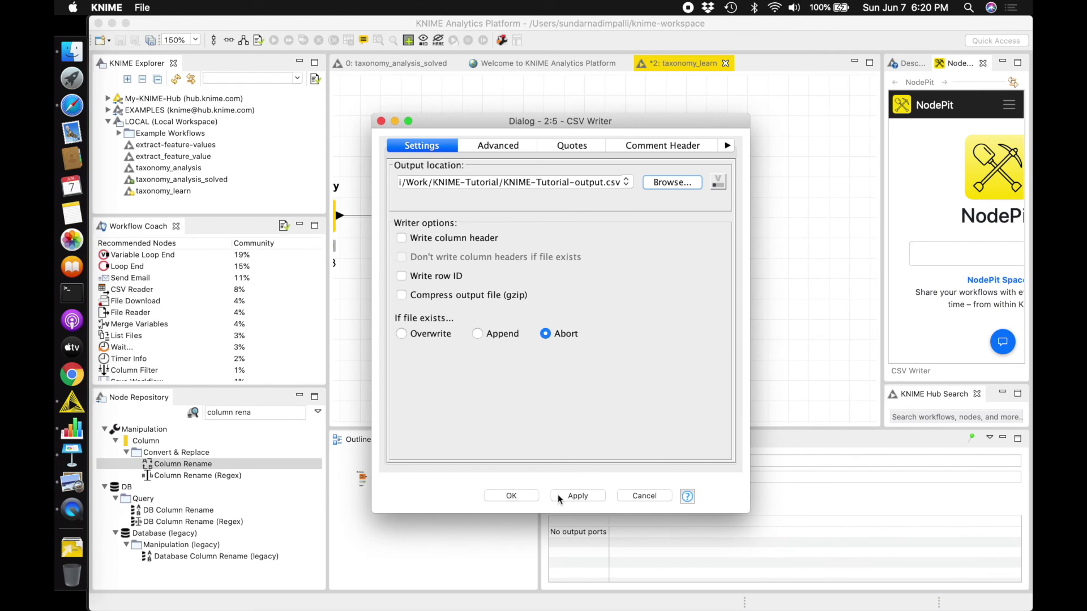
click(510, 497)
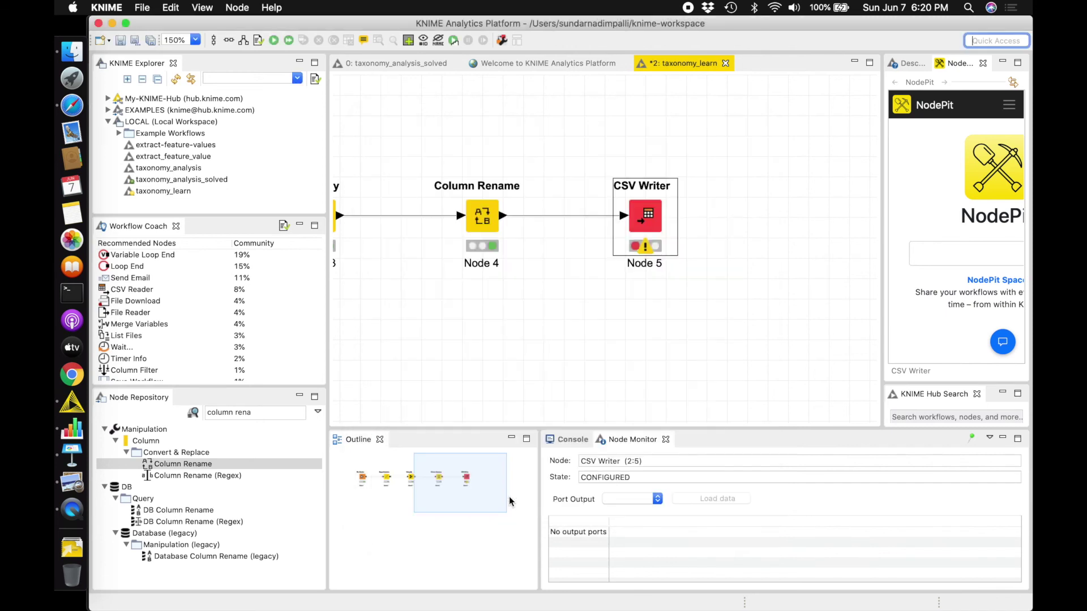
Step: Execute the CSV Writer node and save the taxonomy_learn workflow
right_click(651, 215)
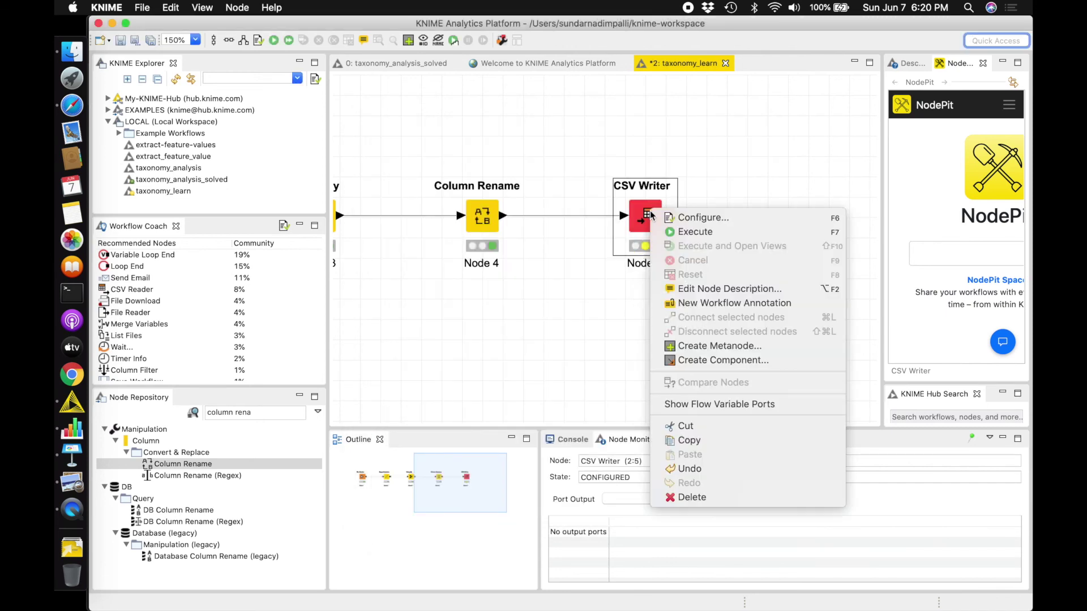
click(685, 231)
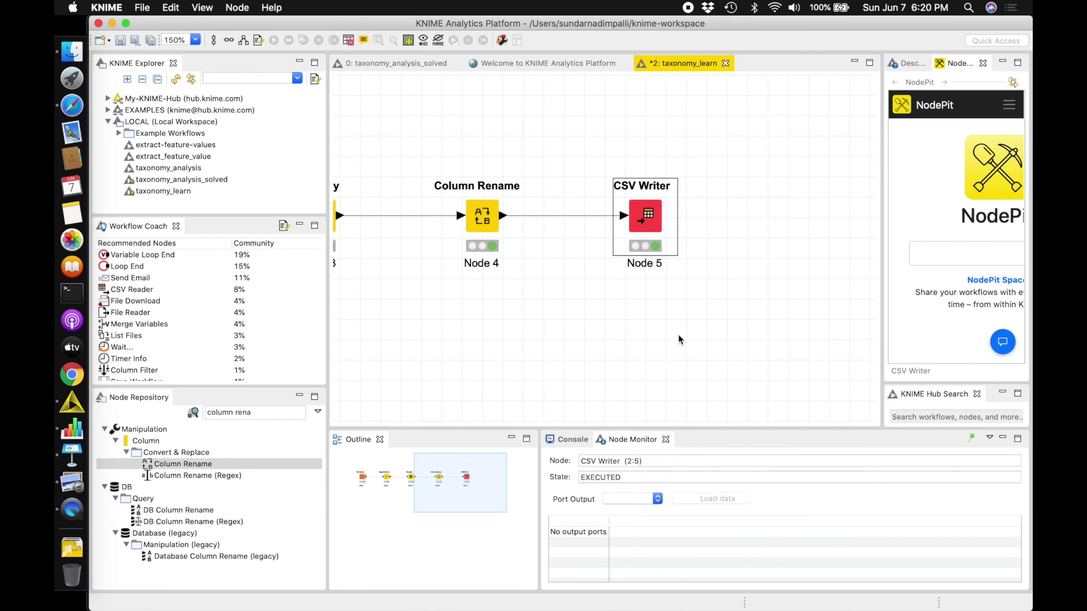
click(718, 319)
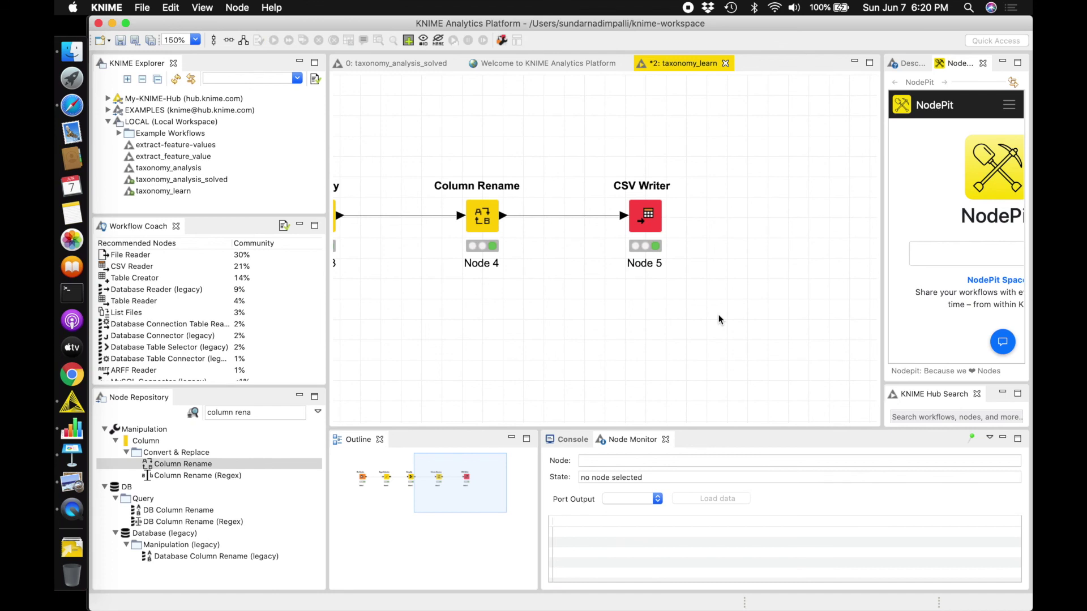
key(super+s)
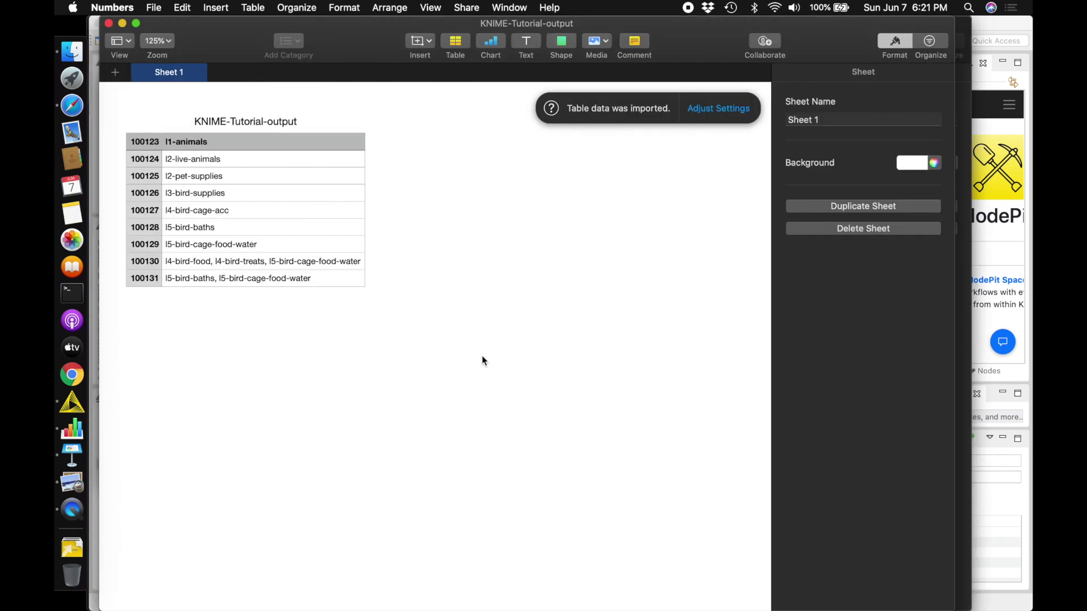
Step: Enlarge the exported KNIME-Tutorial-output table in Numbers to 300% zoom to check its rows
click(170, 41)
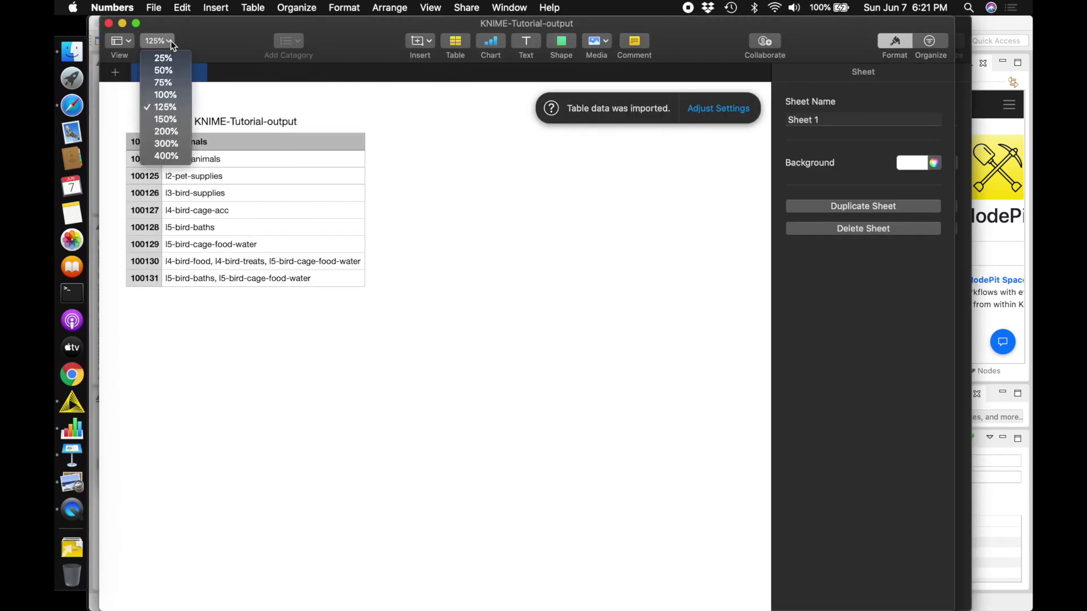
click(185, 136)
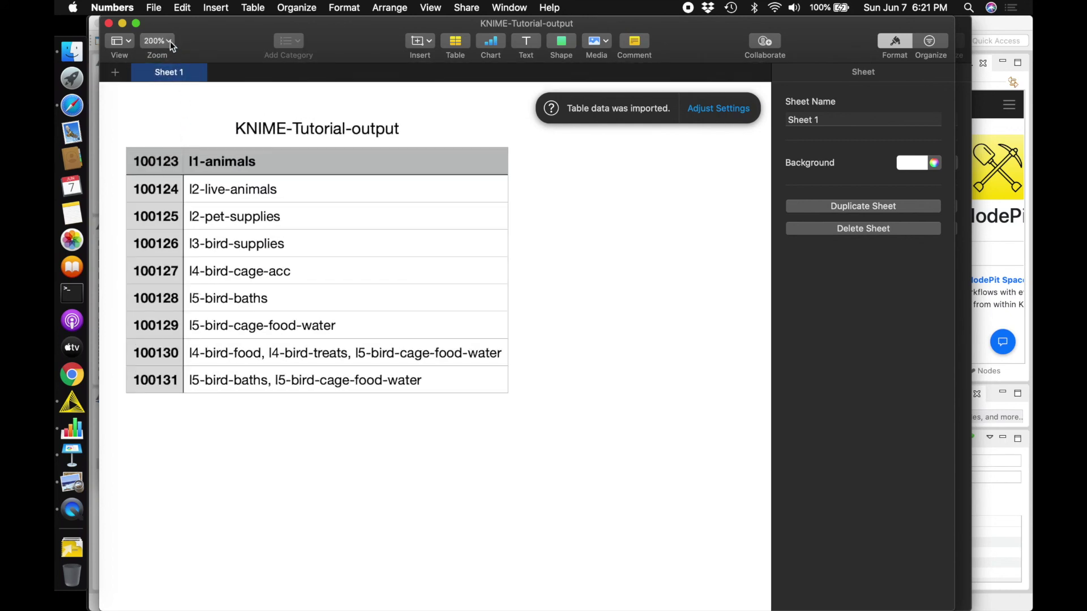
click(170, 42)
click(182, 142)
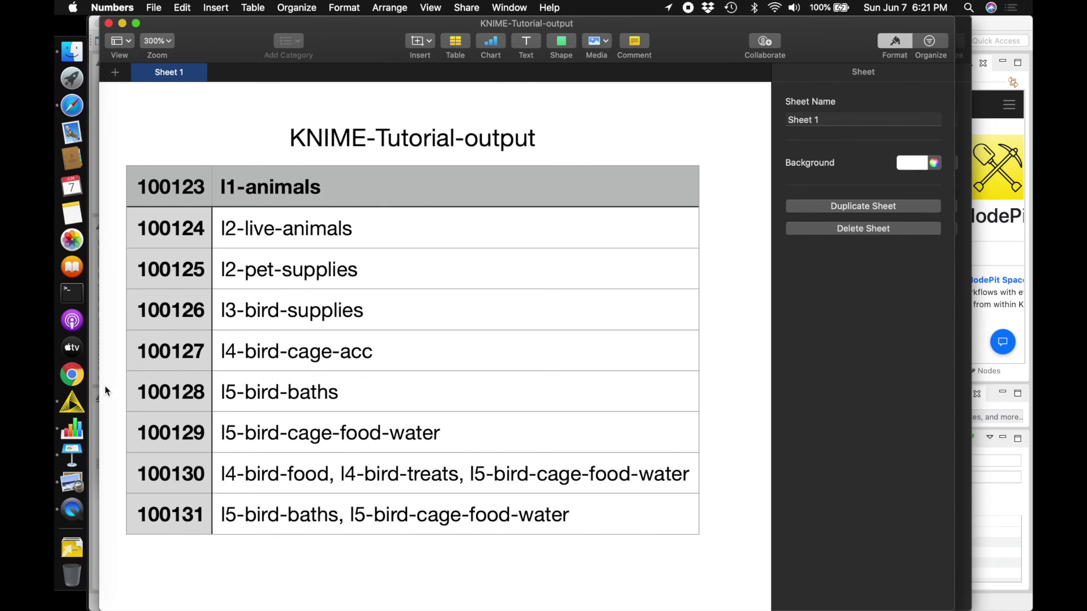
Step: Switch back to KNIME, enable Write column header in the CSV Writer configuration, and accept resetting the node
click(81, 406)
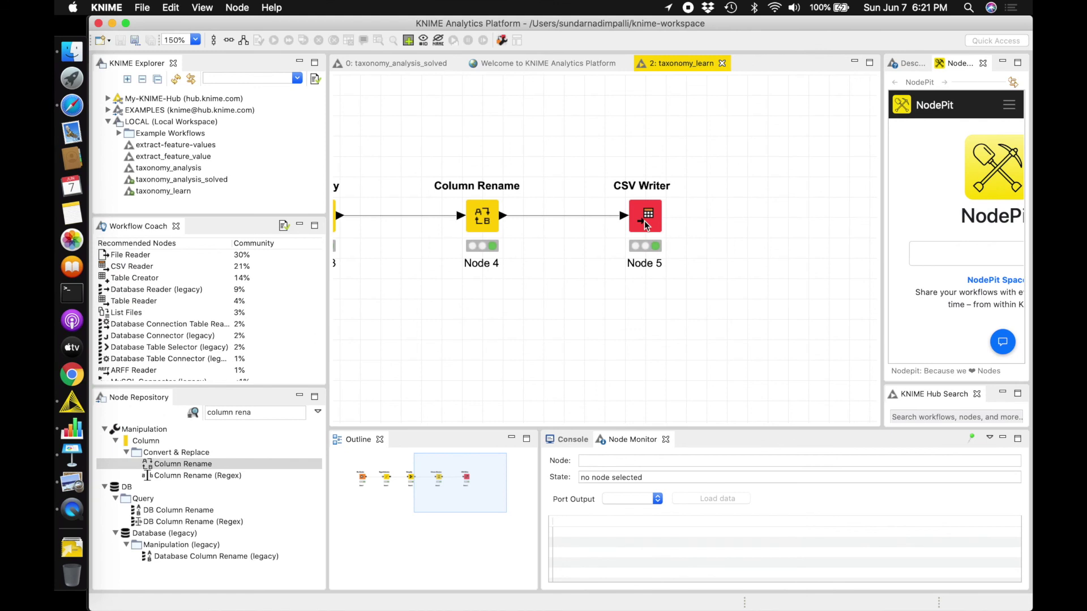
right_click(645, 221)
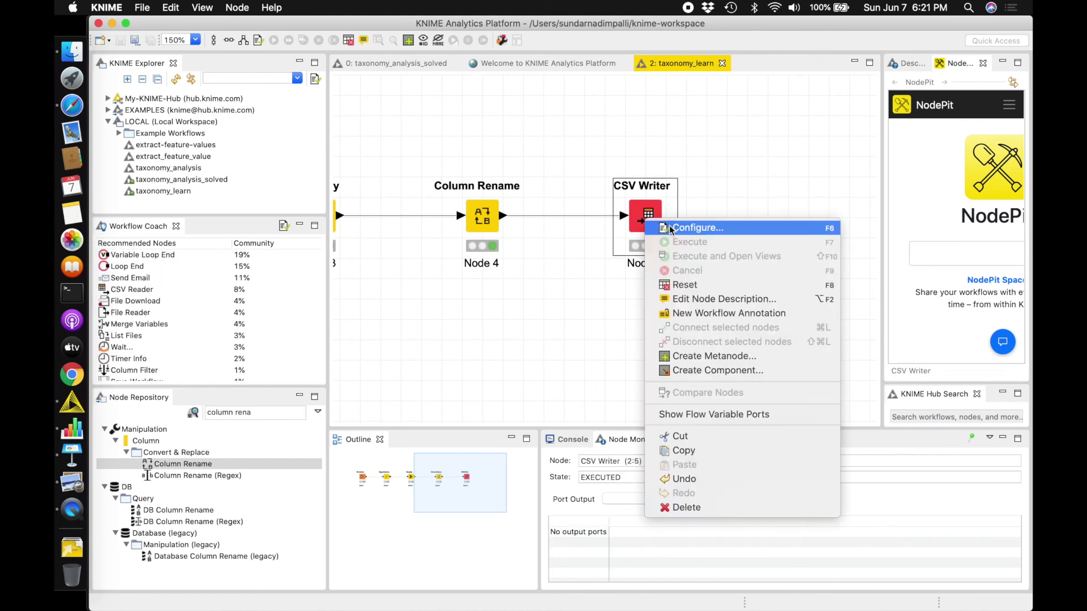
click(670, 227)
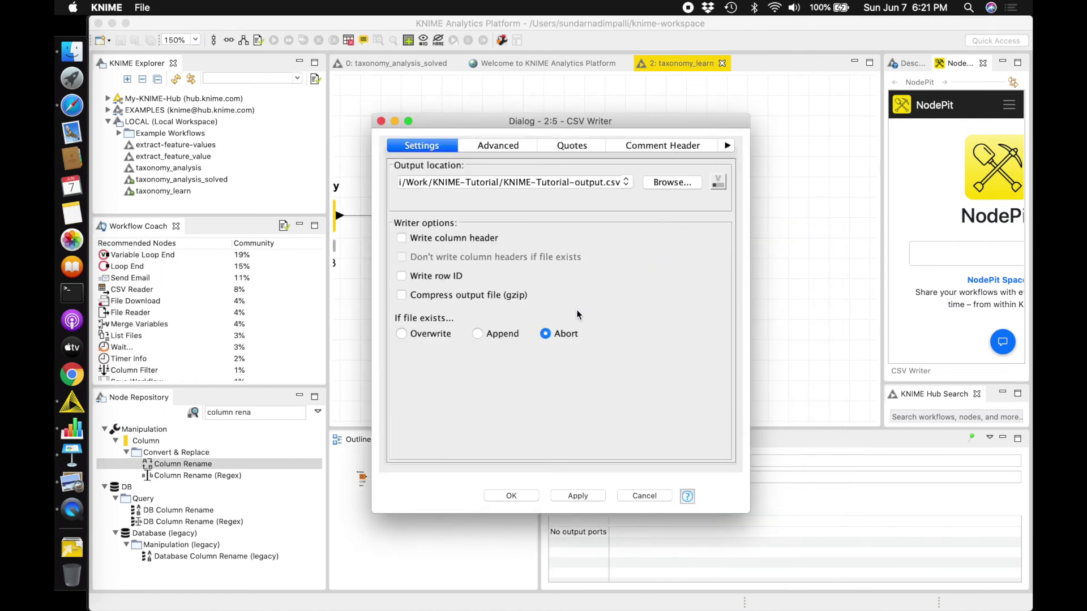
click(402, 238)
click(510, 496)
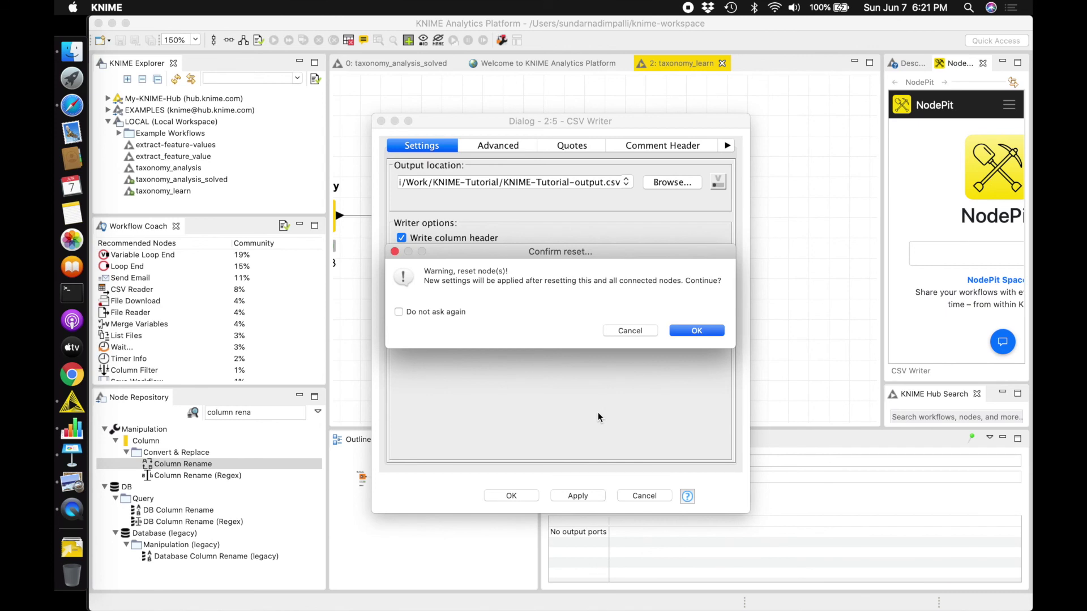
click(713, 330)
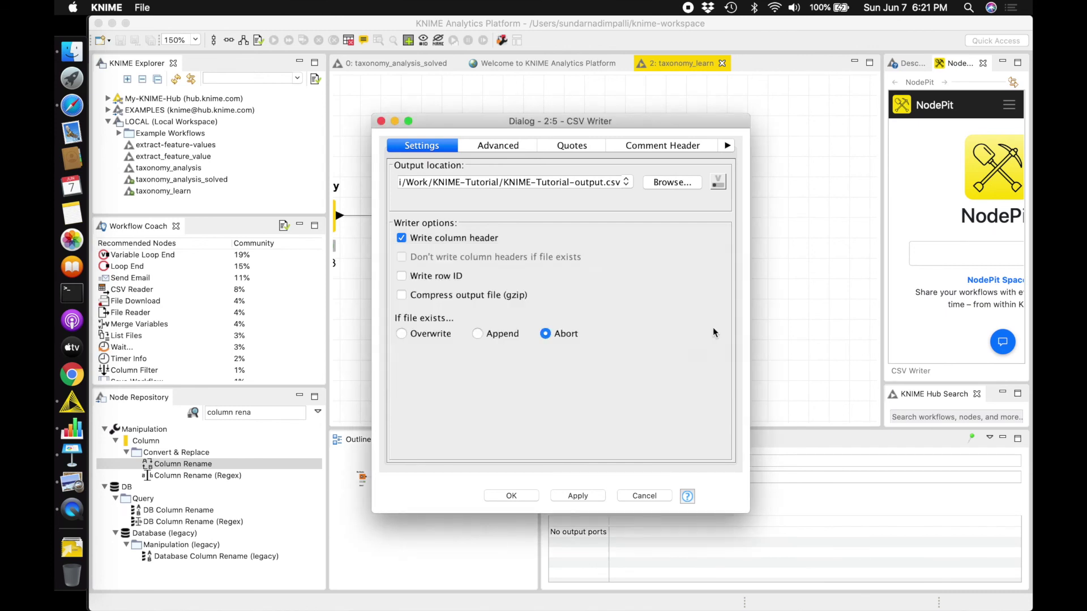
Step: Execute the reconfigured CSV Writer node again
scroll(650, 217, left, 4)
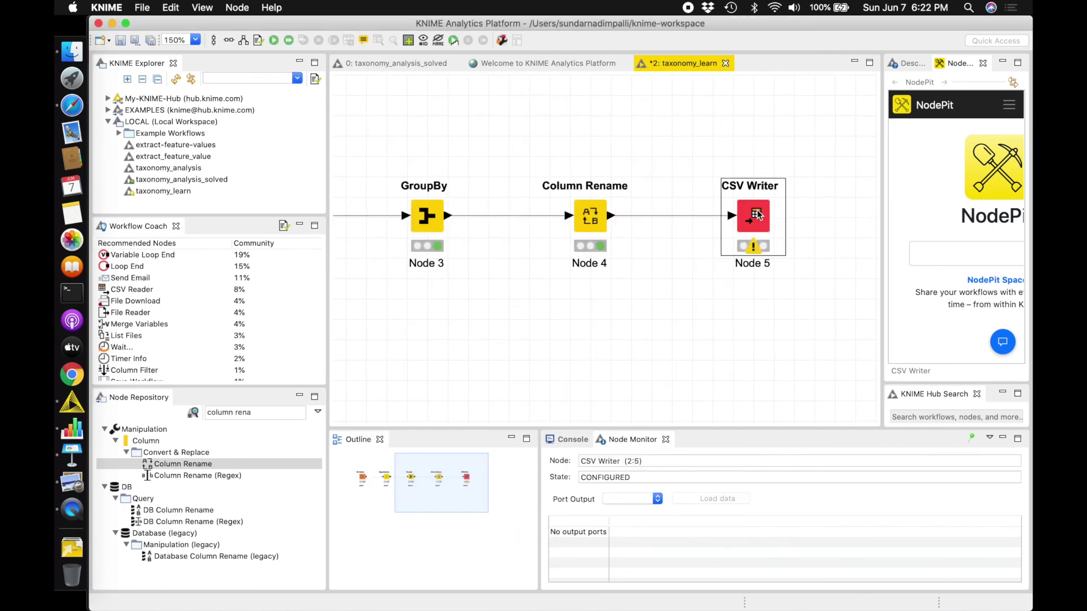
right_click(759, 215)
click(784, 232)
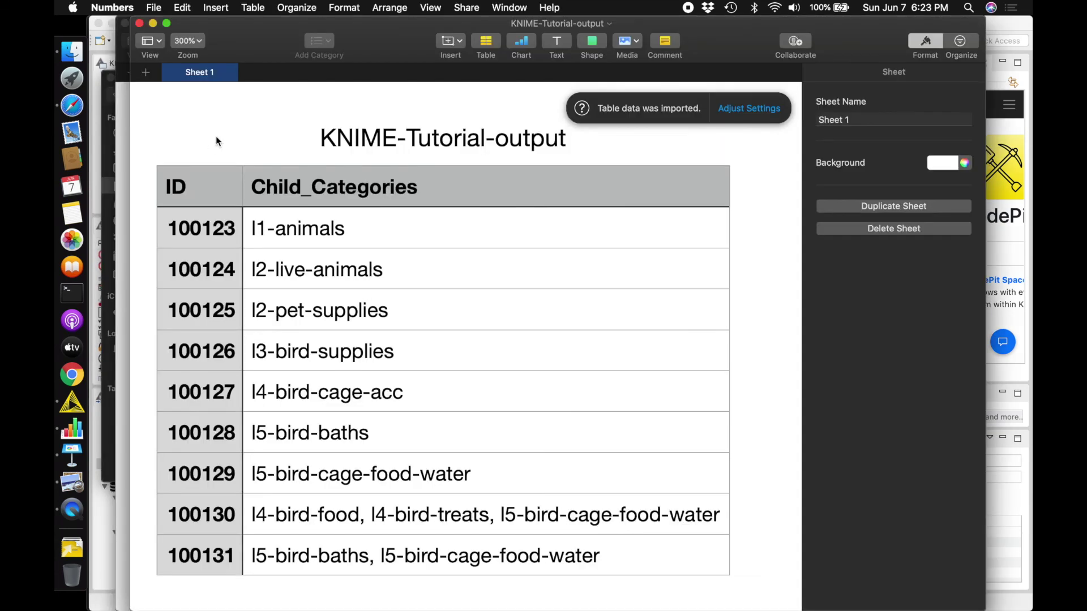
Step: Examine the header row and category values of the exported KNIME-Tutorial-output table in Numbers
scroll(776, 354, up, 1)
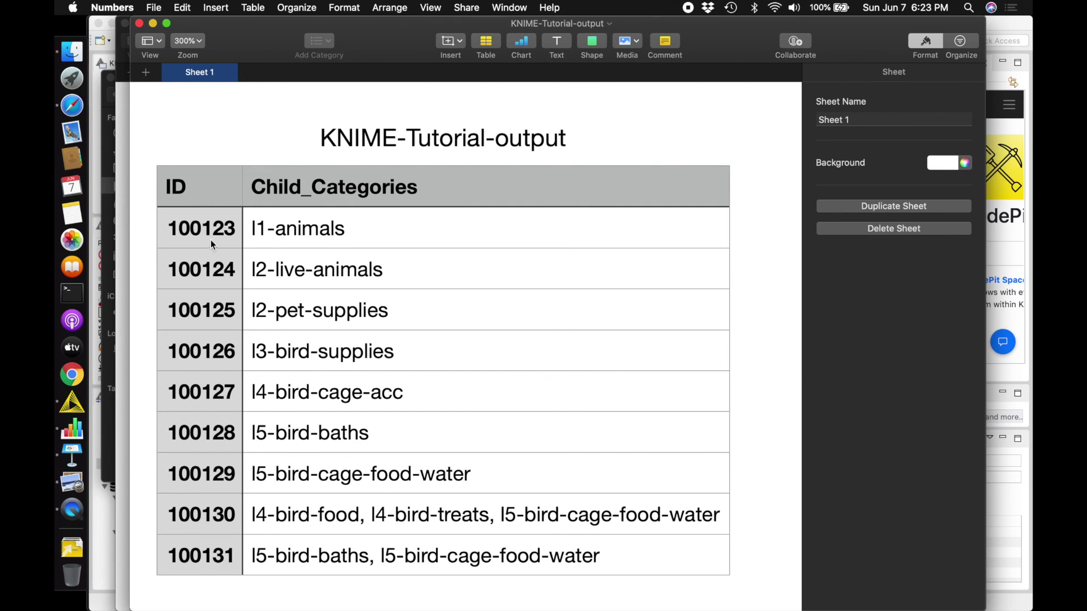
scroll(579, 390, down, 3)
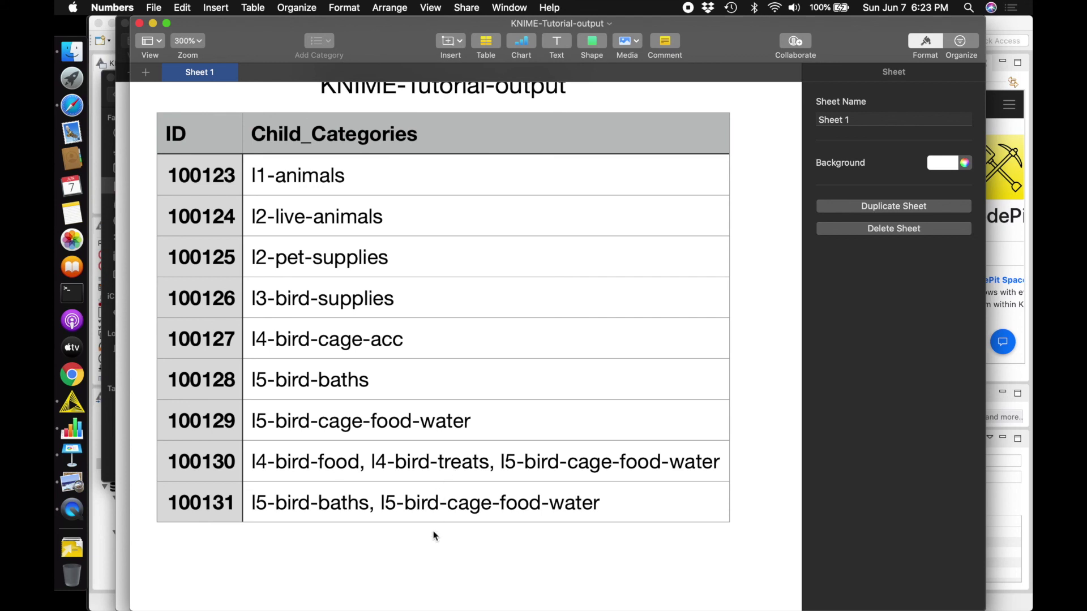
scroll(435, 536, up, 3)
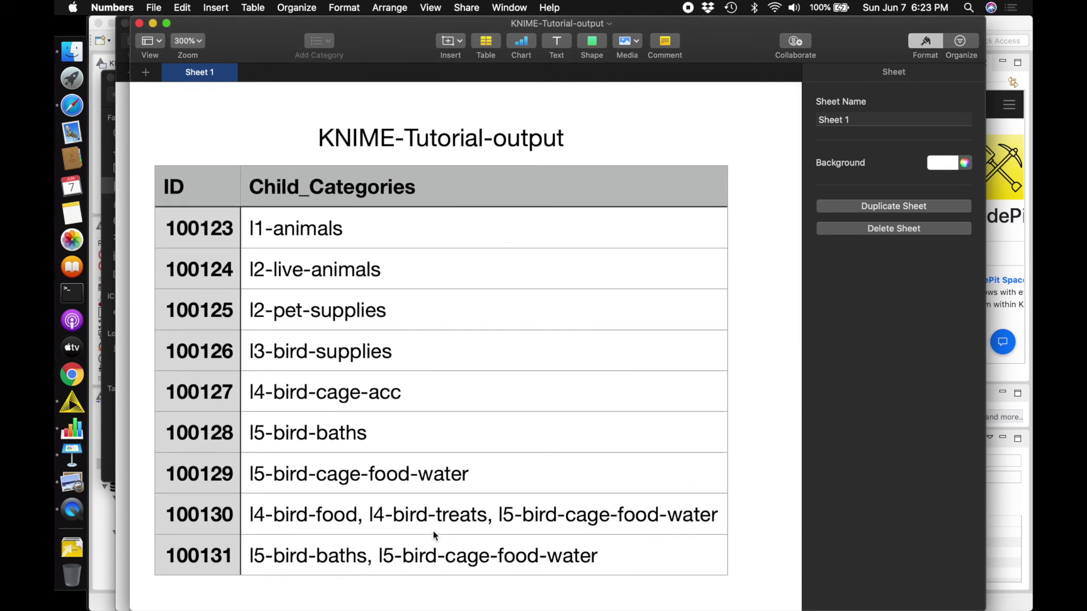
scroll(570, 386, down, 2)
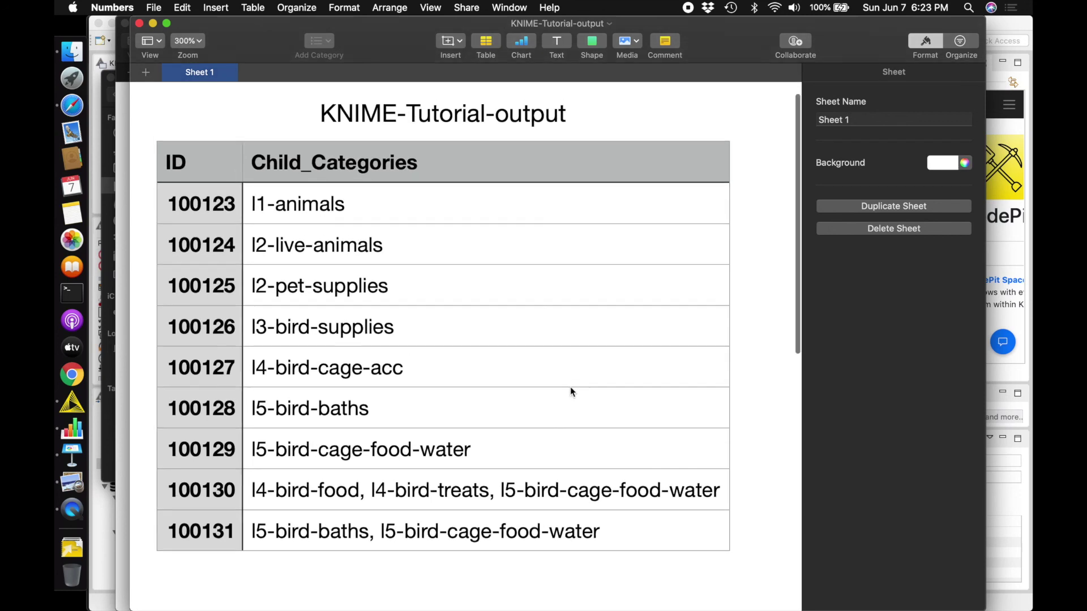